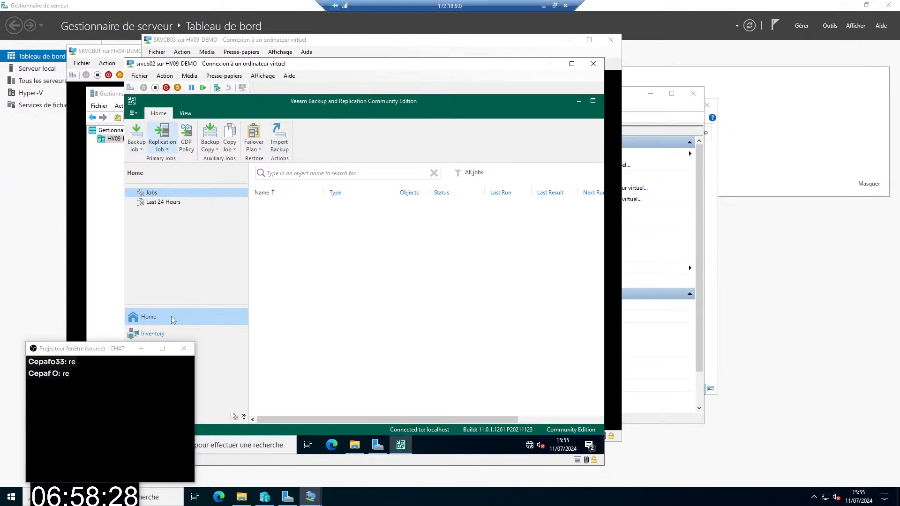
Step: Create a virtual machine backup job named "Backup VM SRVCB04" and advance to its virtual machine selection
{"action": "left_click_drag", "start_coordinate": [66, 350], "coordinate": [743, 364]}
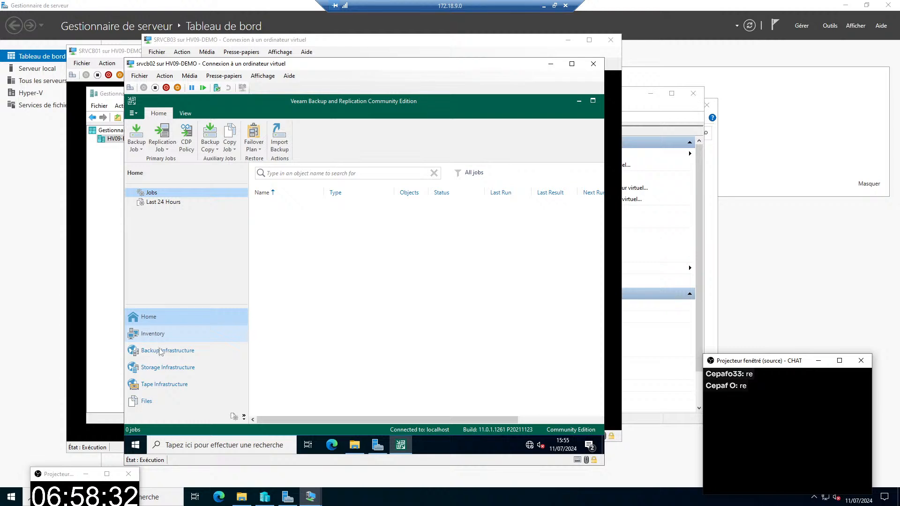
{"action": "left_click", "coordinate": [146, 323]}
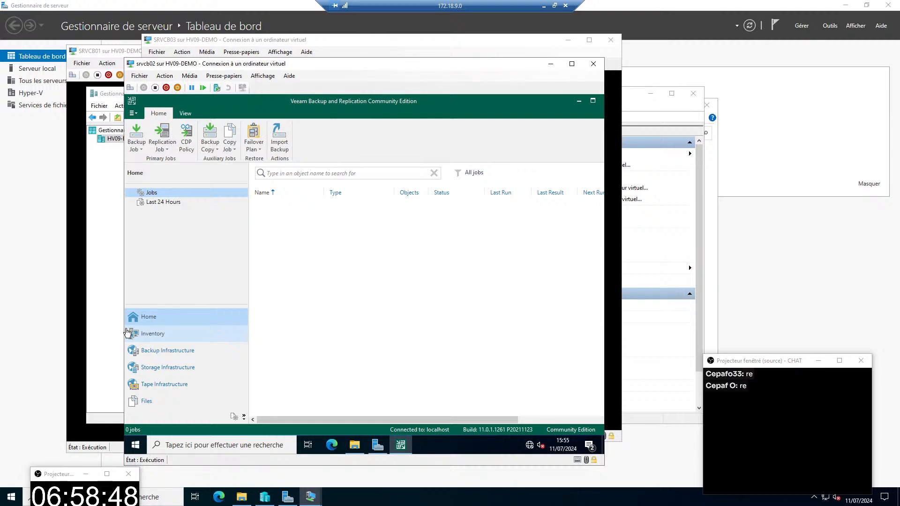
{"action": "left_click", "coordinate": [138, 154]}
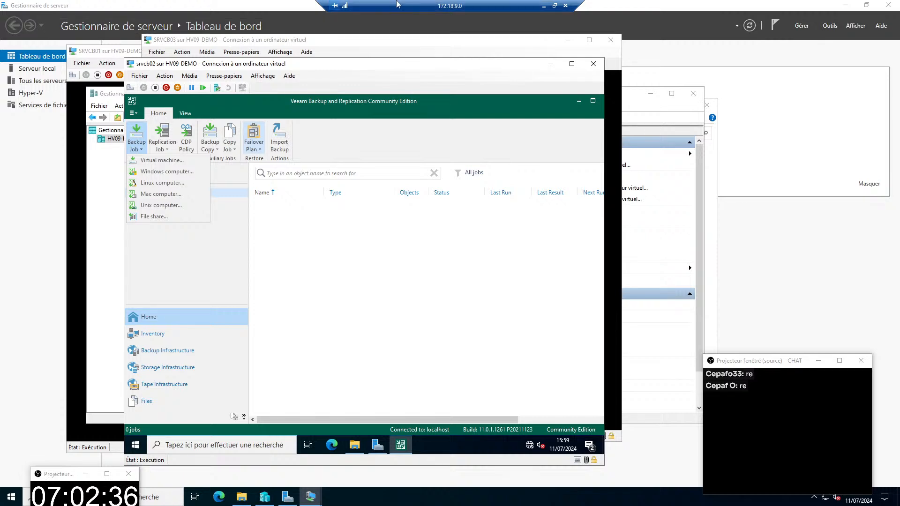
{"action": "left_click", "coordinate": [154, 160]}
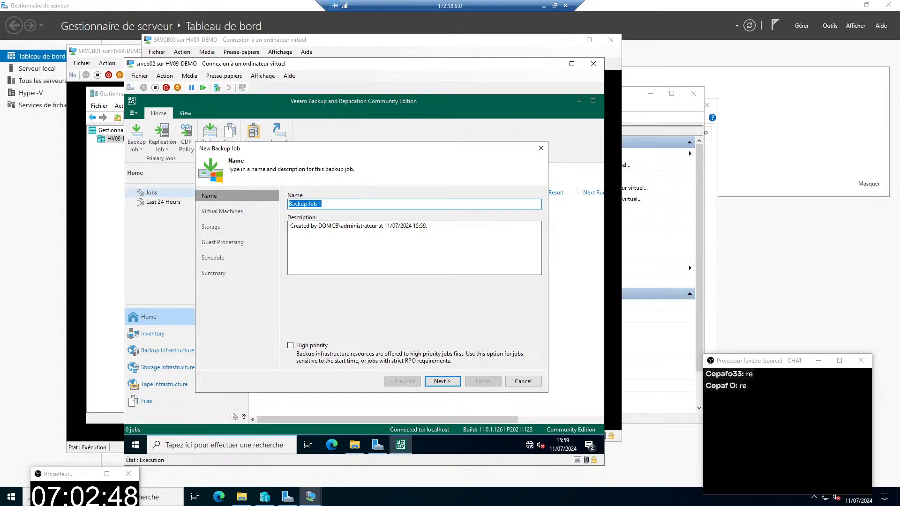
{"action": "left_click", "coordinate": [324, 204]}
{"action": "key", "text": "BackSpace"}
{"action": "key", "text": "BackSpace"}
{"action": "key", "text": "BackSpace"}
{"action": "key", "text": "BackSpace"}
{"action": "key", "text": "BackSpace"}
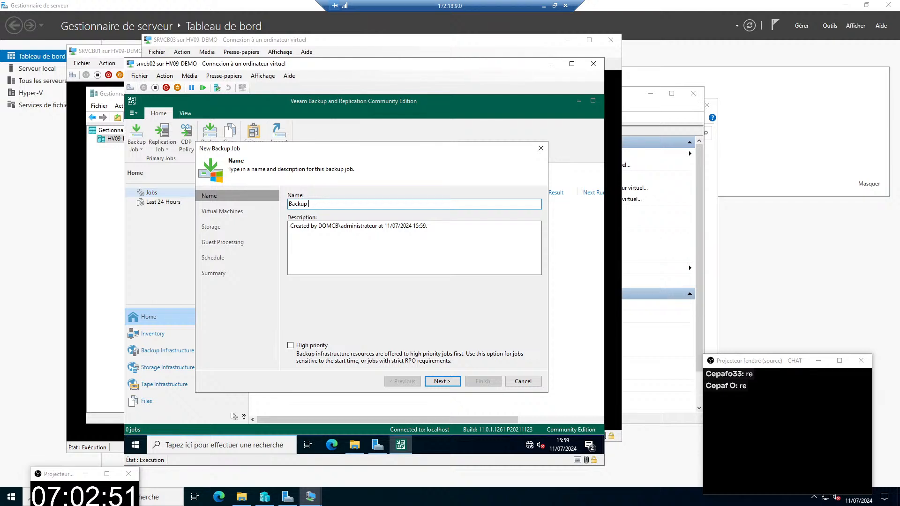
{"action": "type", "text": "VM SRVCB04"}
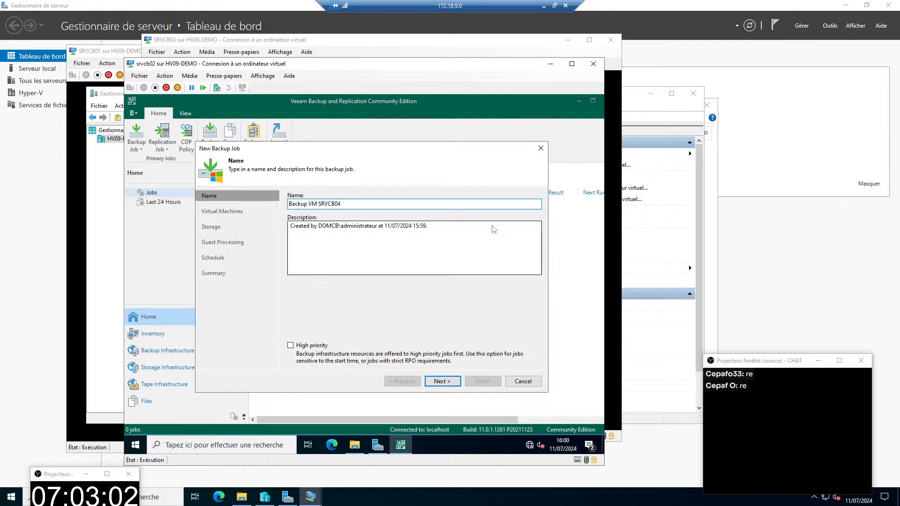
{"action": "left_click", "coordinate": [445, 382]}
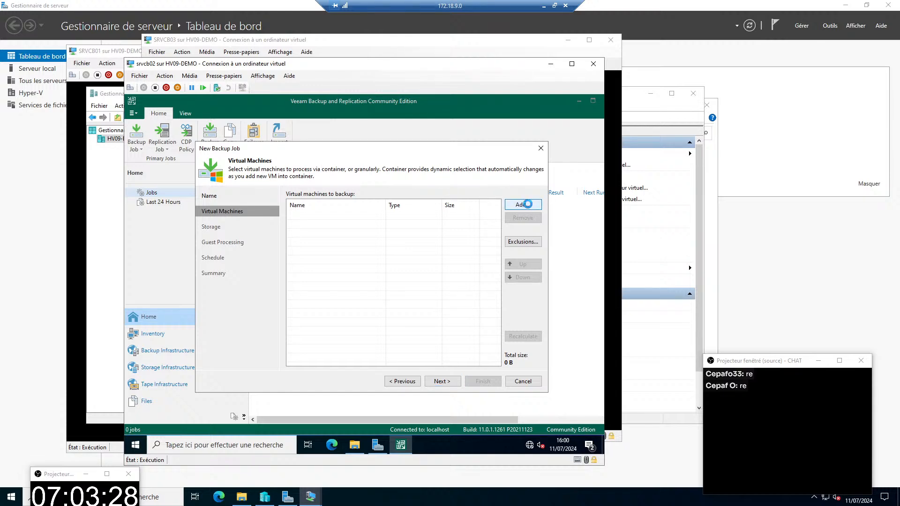
Step: Add the SRVCB04 VM from host 192.168.29.3 to the backup job and advance to the Storage page
{"action": "left_click", "coordinate": [527, 205]}
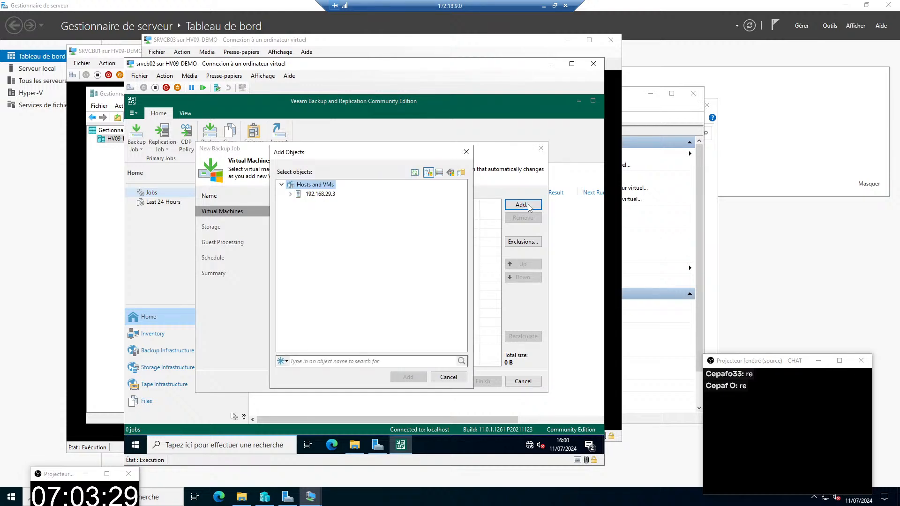
{"action": "left_click", "coordinate": [290, 194]}
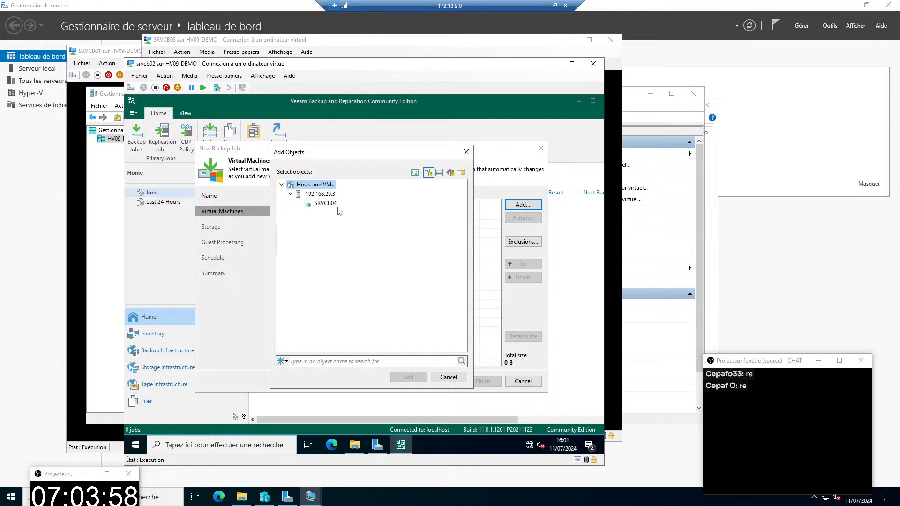
{"action": "left_click", "coordinate": [324, 204]}
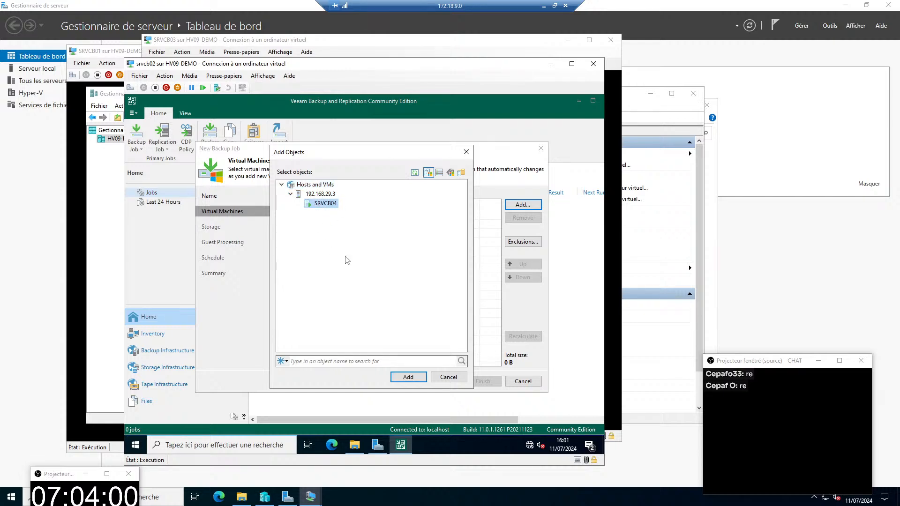
{"action": "left_click", "coordinate": [409, 377]}
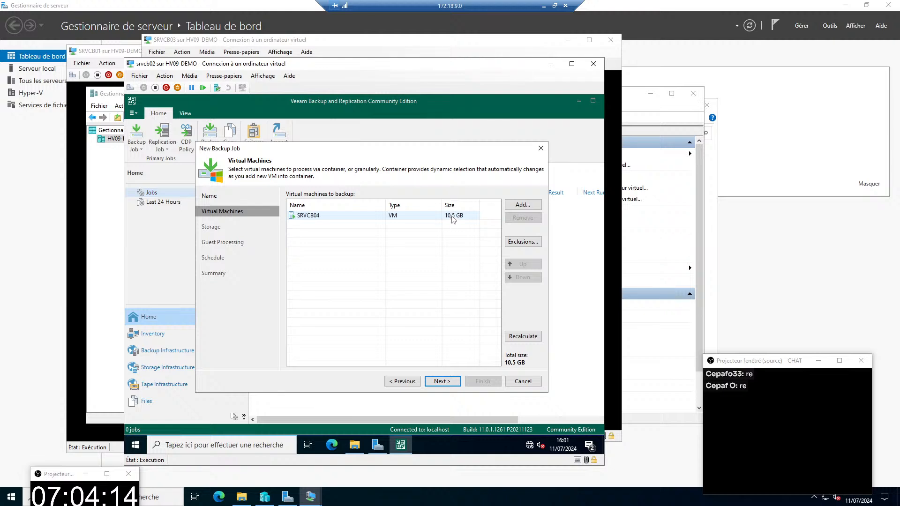
{"action": "left_click", "coordinate": [443, 382]}
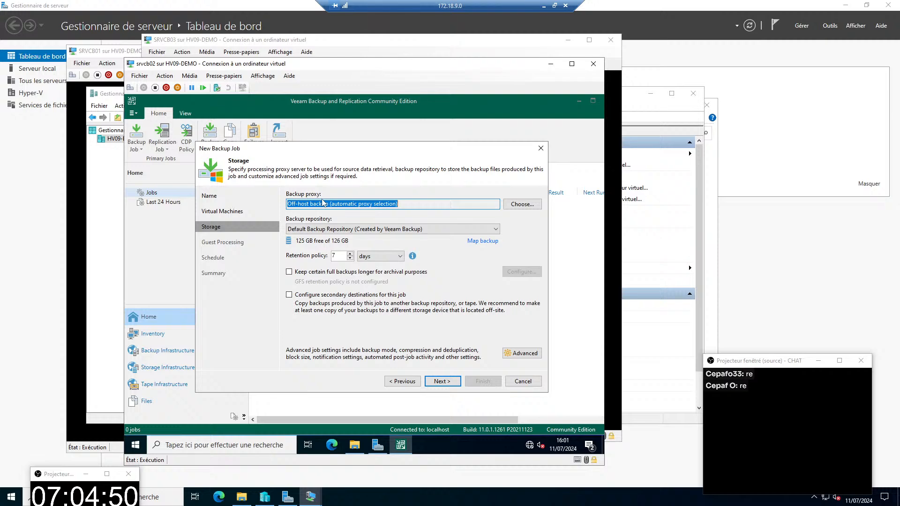
Step: Minimize the 172.18.9.0 remote session and open the TSSR01 remote desktop in TightVNC Viewer
{"action": "left_click", "coordinate": [544, 6]}
{"action": "right_click", "coordinate": [14, 157]}
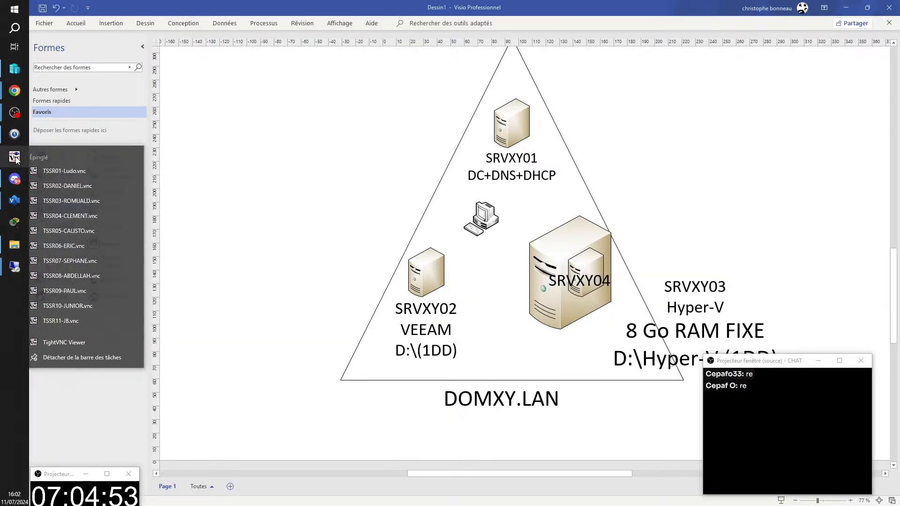
{"action": "left_click", "coordinate": [70, 171]}
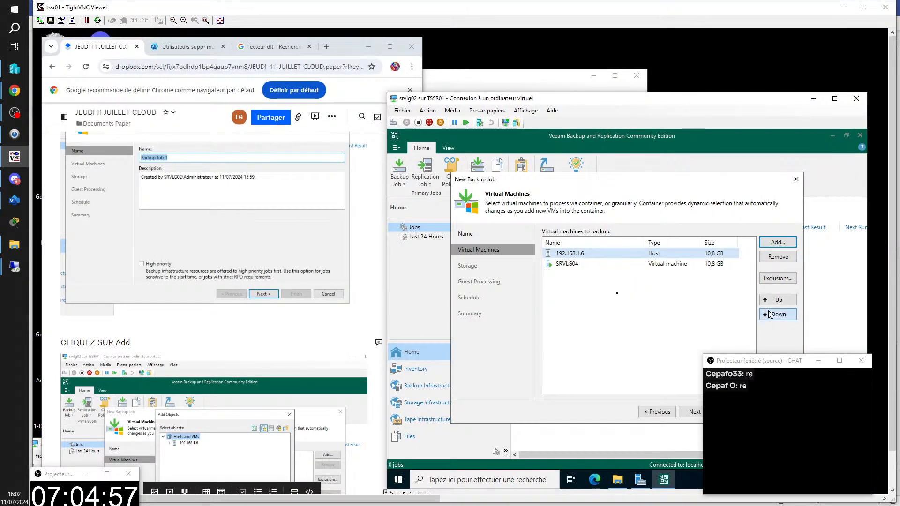
Step: Remove host 192.168.1.6 from the backup job, keeping only the SRVLG04 VM, and advance to the Storage page
{"action": "left_click_drag", "start_coordinate": [742, 366], "coordinate": [68, 313]}
{"action": "left_click", "coordinate": [568, 265]}
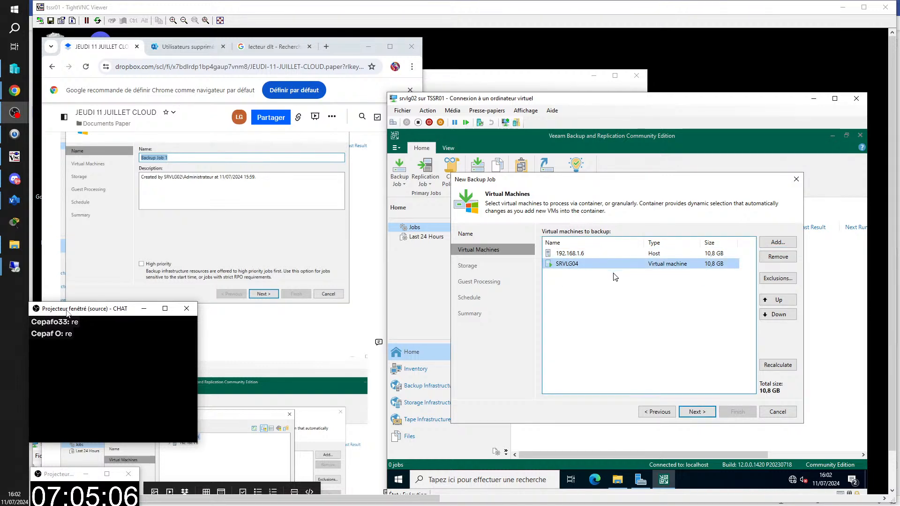
{"action": "left_click", "coordinate": [580, 256]}
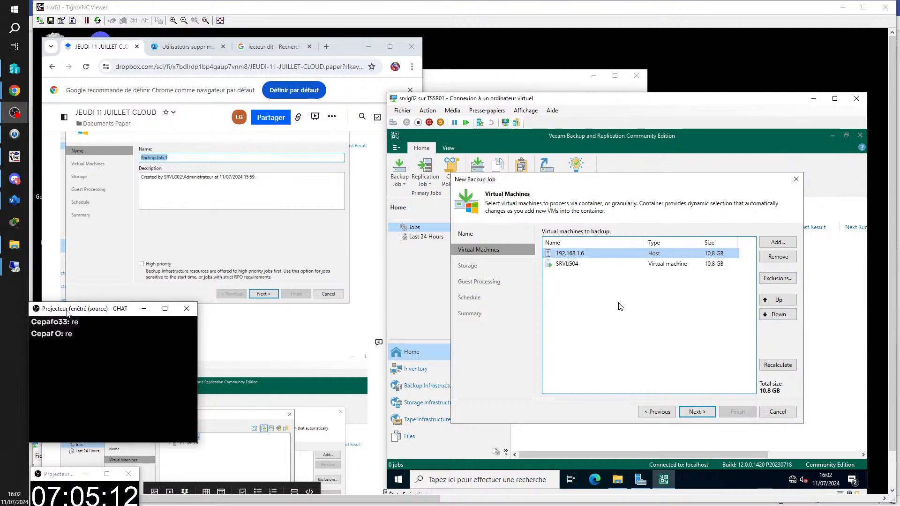
{"action": "left_click", "coordinate": [776, 259]}
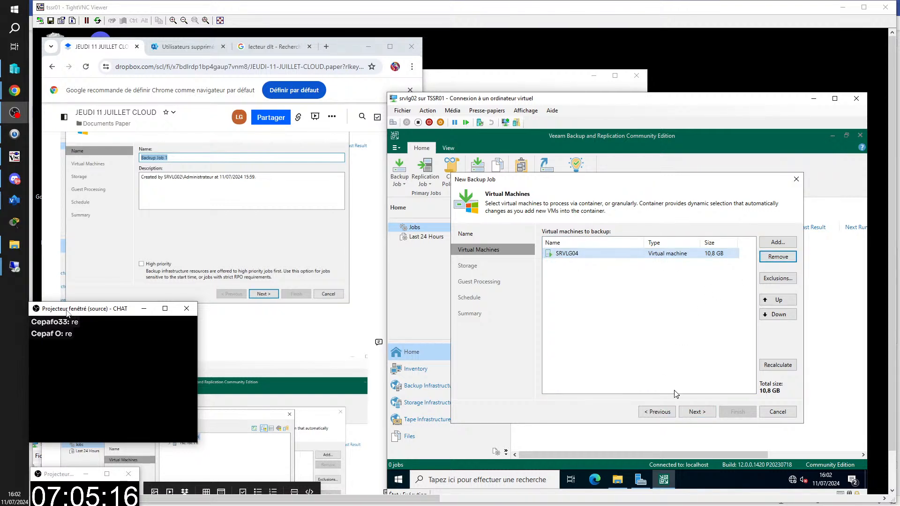
{"action": "left_click", "coordinate": [696, 413]}
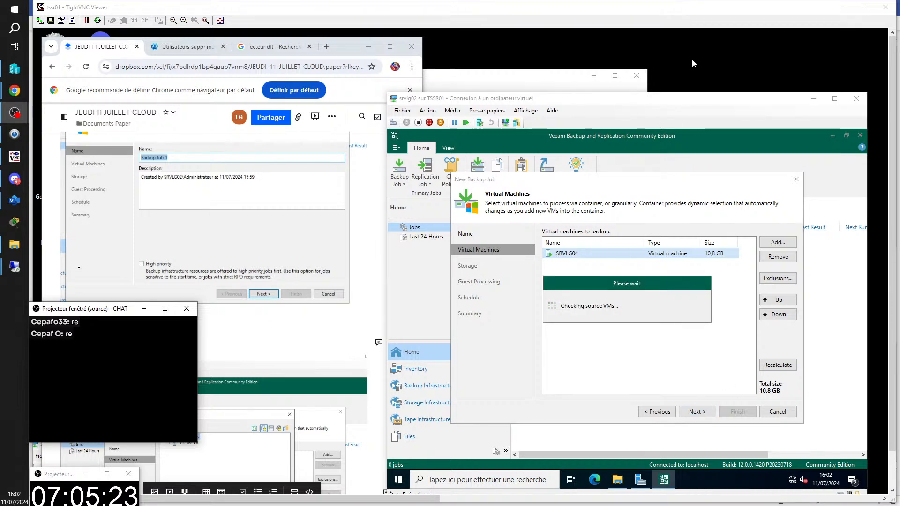
Step: Capture the virtual machine window showing the job's Virtual Machines page and paste it at the end of the JEUDI 11 JUILLET CLOUD document
{"action": "key", "text": "super+shift+s"}
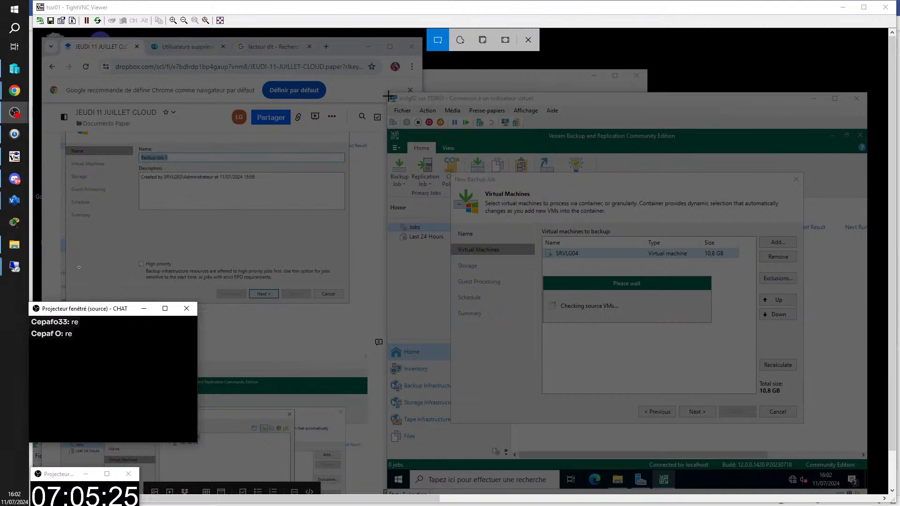
{"action": "left_click_drag", "start_coordinate": [388, 95], "coordinate": [838, 467]}
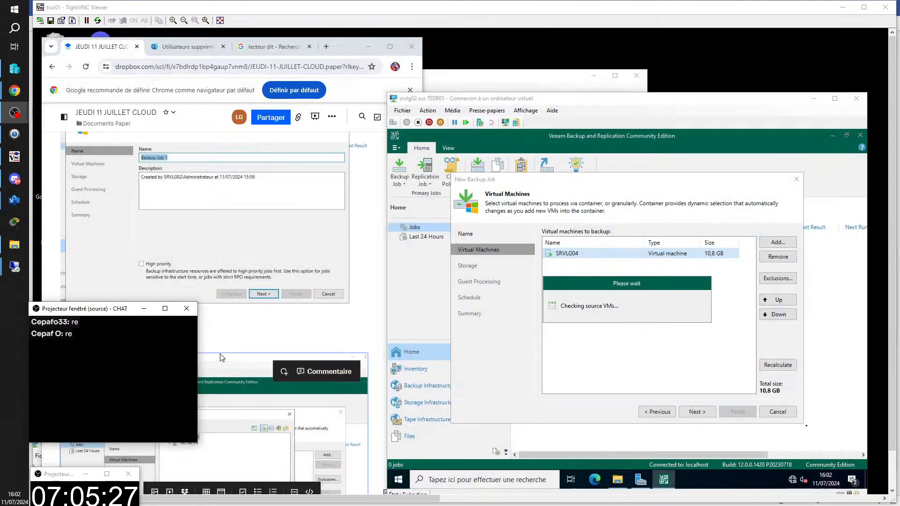
{"action": "left_click", "coordinate": [222, 357]}
{"action": "scroll", "coordinate": [223, 357], "scroll_direction": "down", "scroll_amount": 5}
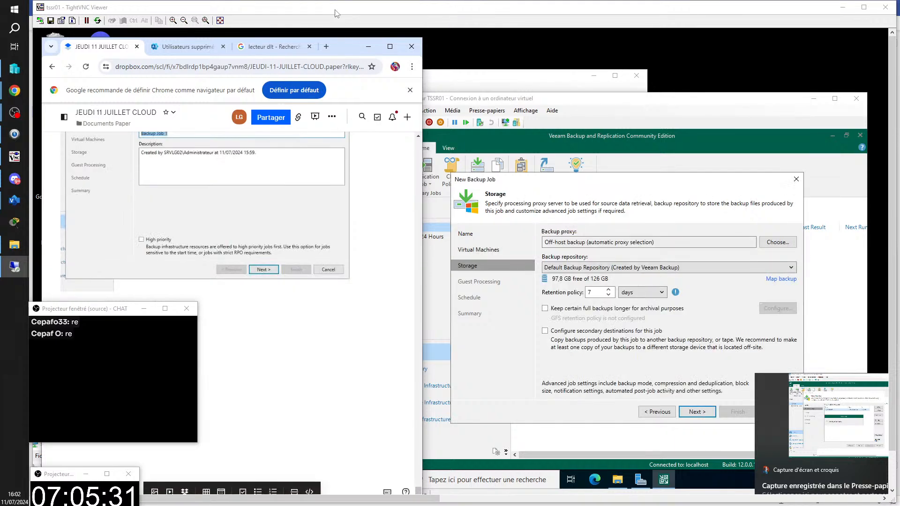
{"action": "key", "text": "ctrl+v"}
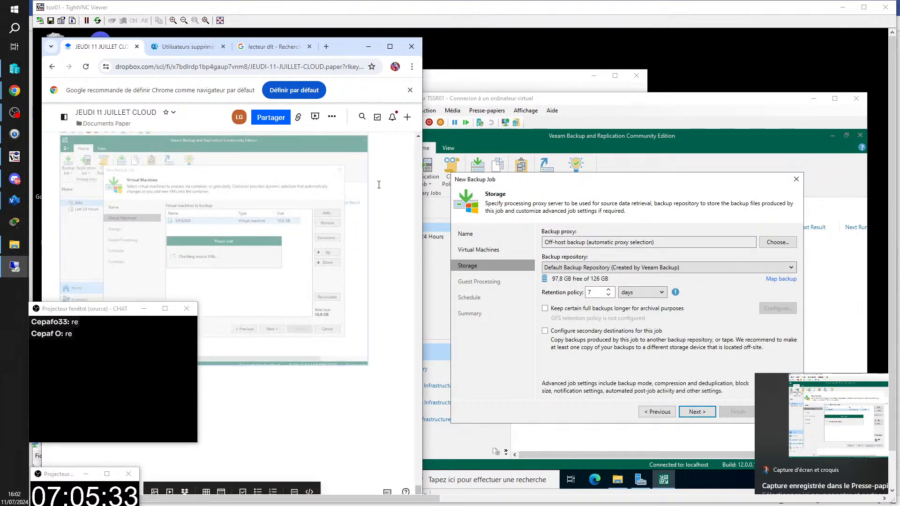
Step: Select REPOUSITORY as the job's backup repository, leave retention in days, and advance to the Guest Processing page
{"action": "left_click", "coordinate": [605, 101]}
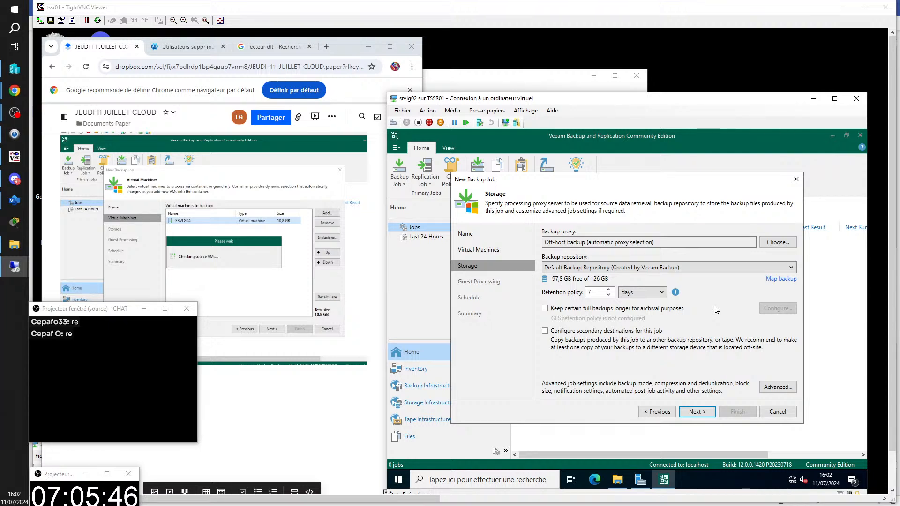
{"action": "left_click", "coordinate": [791, 267]}
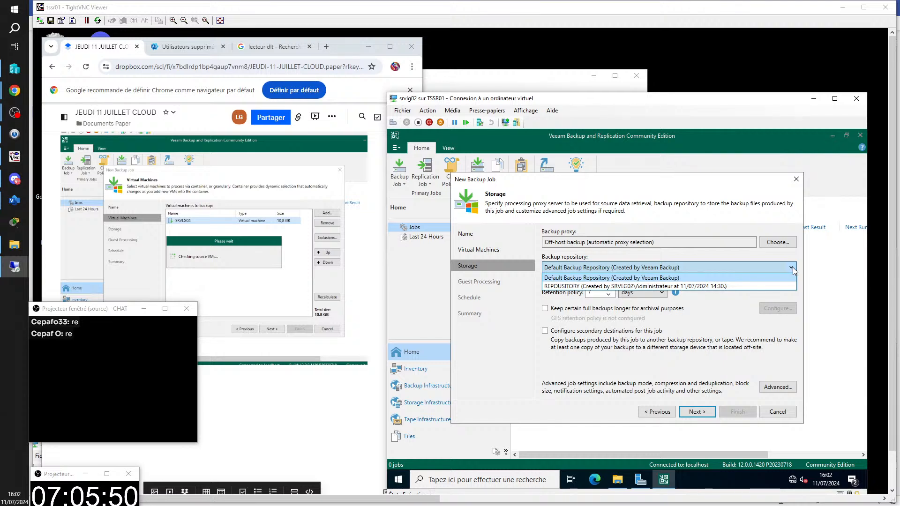
{"action": "left_click", "coordinate": [695, 287]}
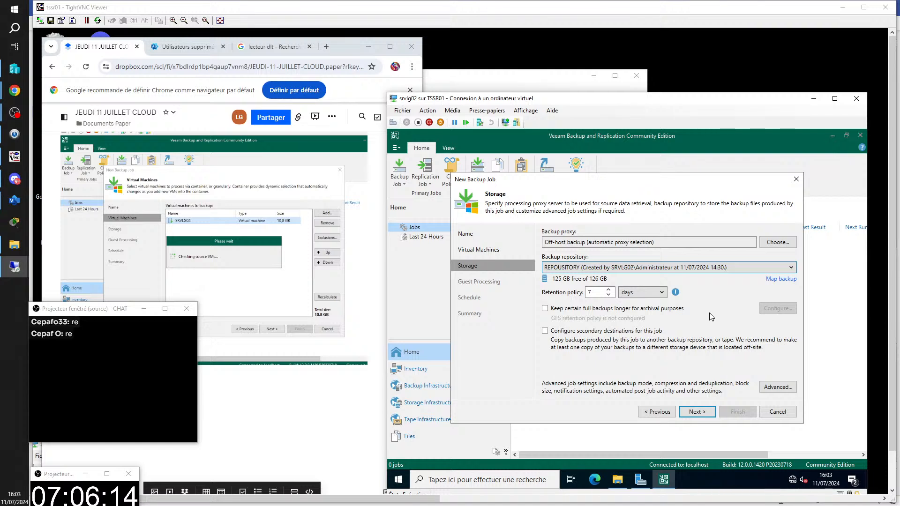
{"action": "left_click", "coordinate": [662, 293]}
{"action": "left_click", "coordinate": [662, 293]}
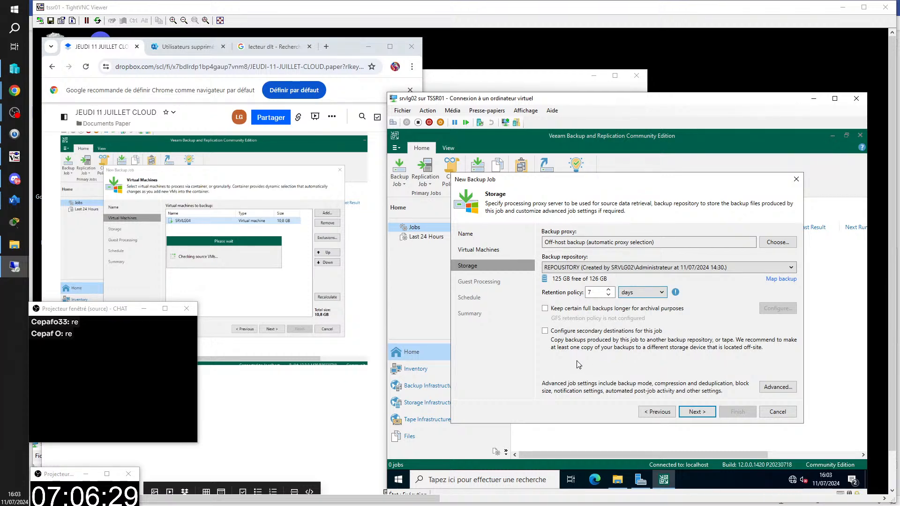
{"action": "left_click", "coordinate": [696, 413]}
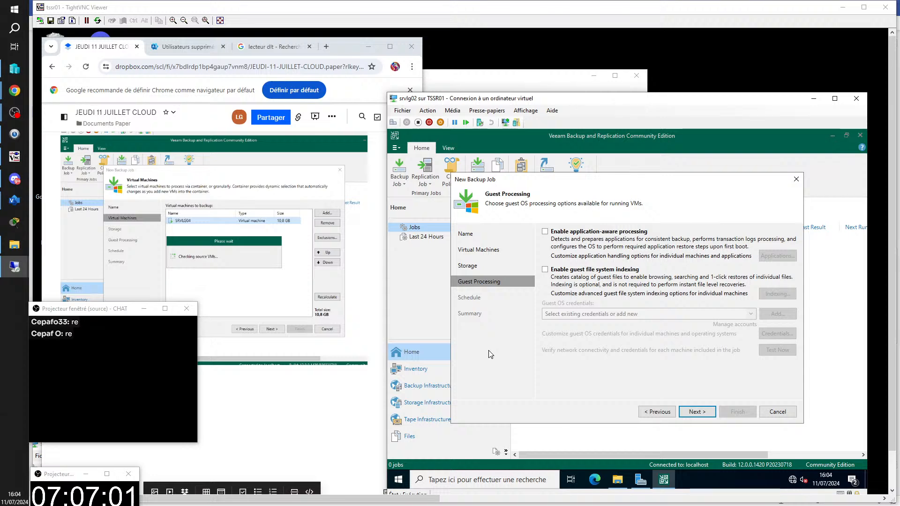
Step: Capture the Guest Processing page of the New Backup Job wizard and paste it below the previous screenshot in the document
{"action": "left_click", "coordinate": [682, 68]}
{"action": "key", "text": "super+shift+s"}
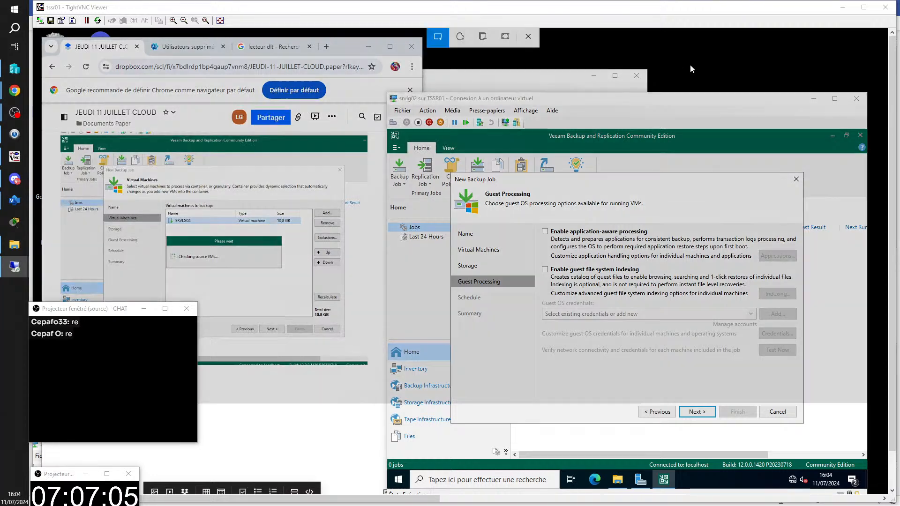
{"action": "left_click_drag", "start_coordinate": [445, 173], "coordinate": [830, 427]}
{"action": "left_click", "coordinate": [330, 448]}
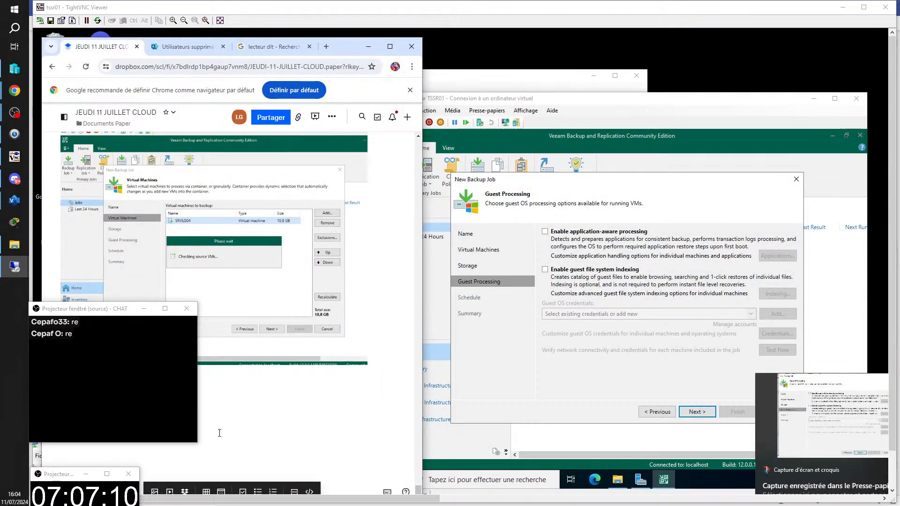
{"action": "key", "text": "ctrl+v"}
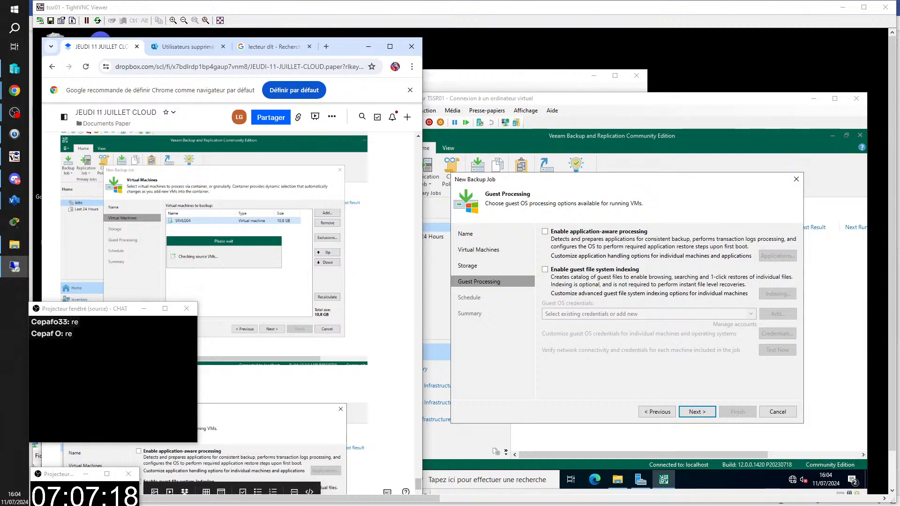
Step: Switch to the Visio network diagram and place a Données cylinder in the empty area to the right of SRVXY03
{"action": "left_click", "coordinate": [842, 8]}
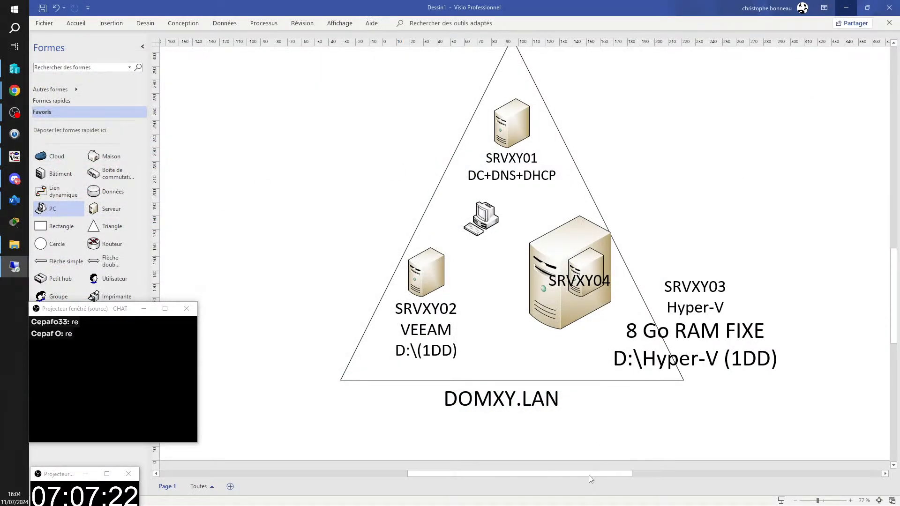
{"action": "mouse_move", "coordinate": [612, 473]}
{"action": "left_mouse_down"}
{"action": "mouse_move", "coordinate": [685, 468]}
{"action": "mouse_move", "coordinate": [727, 452]}
{"action": "mouse_move", "coordinate": [712, 445]}
{"action": "left_mouse_up"}
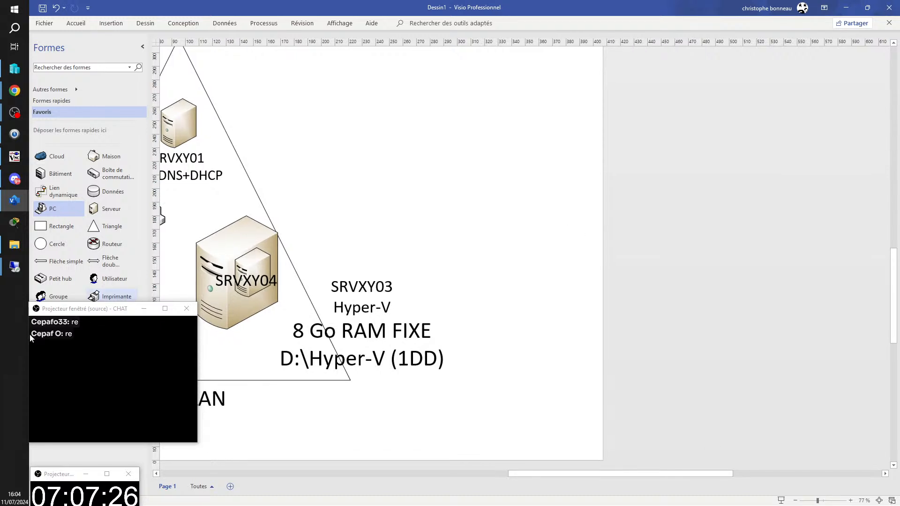
{"action": "left_click_drag", "start_coordinate": [84, 311], "coordinate": [87, 349]}
{"action": "left_click_drag", "start_coordinate": [111, 193], "coordinate": [684, 304]}
{"action": "left_click_drag", "start_coordinate": [645, 269], "coordinate": [669, 270]}
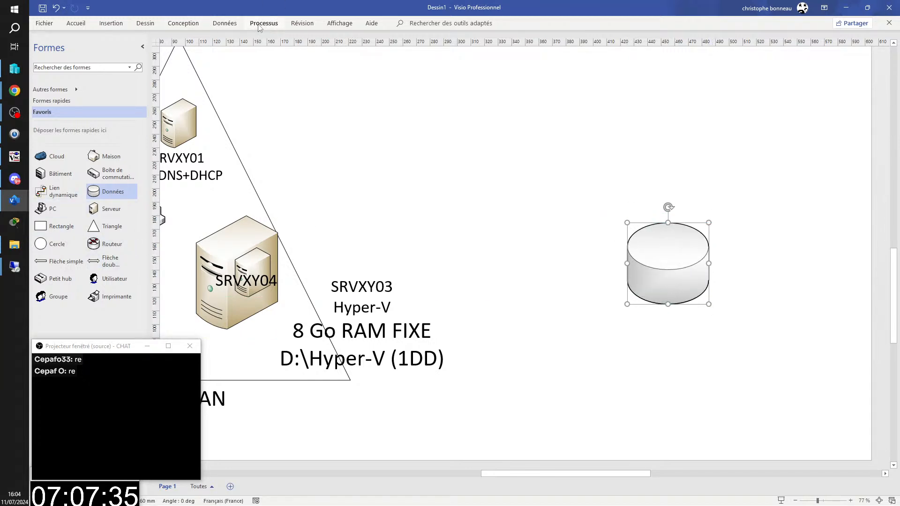
Step: Add a text box reading "Action 01" just above the Données cylinder
{"action": "left_click", "coordinate": [43, 229]}
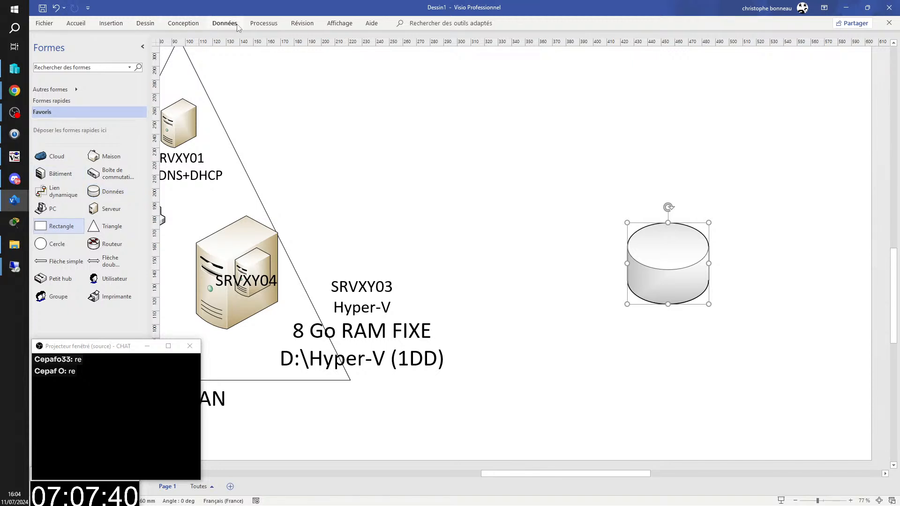
{"action": "left_click", "coordinate": [111, 24]}
{"action": "left_click", "coordinate": [295, 82]}
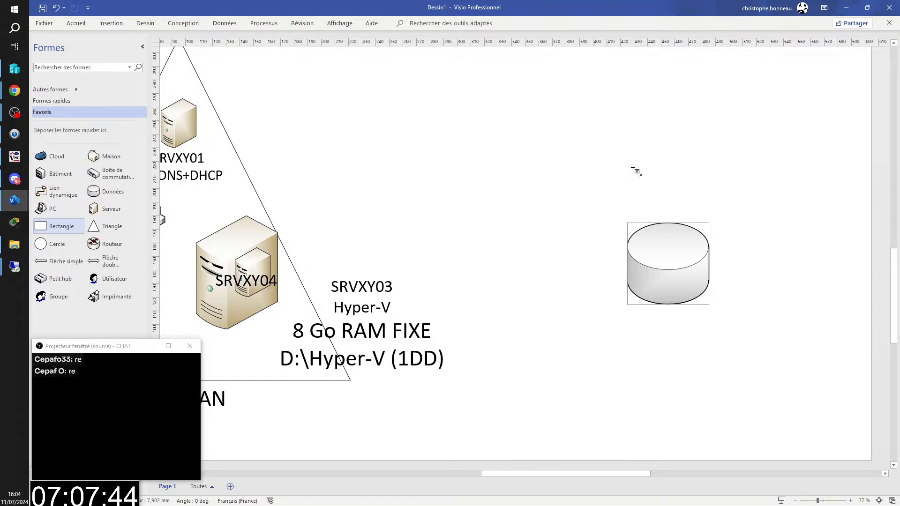
{"action": "left_click_drag", "start_coordinate": [632, 168], "coordinate": [731, 212]}
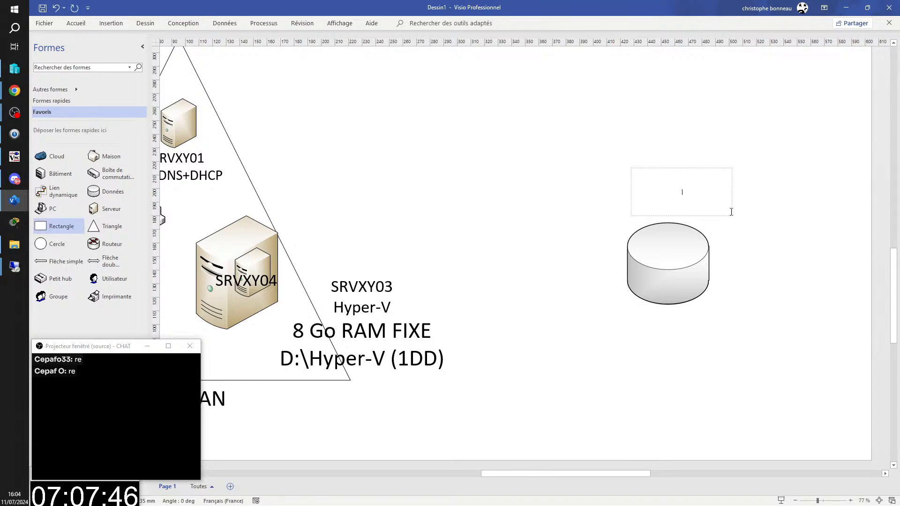
{"action": "type", "text": "Action 01"}
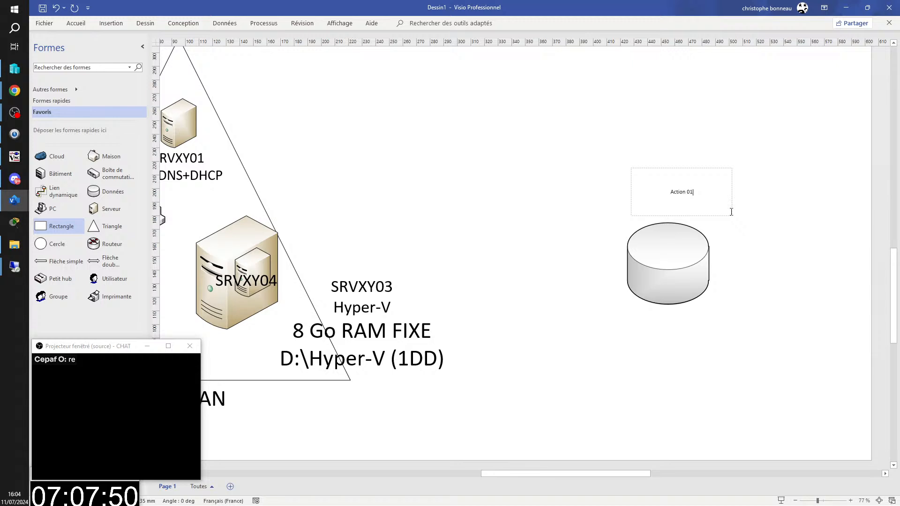
Step: Set the font size of the "Action 01" text to 30 pt
{"action": "key", "text": "ctrl+a"}
{"action": "right_click", "coordinate": [684, 195]}
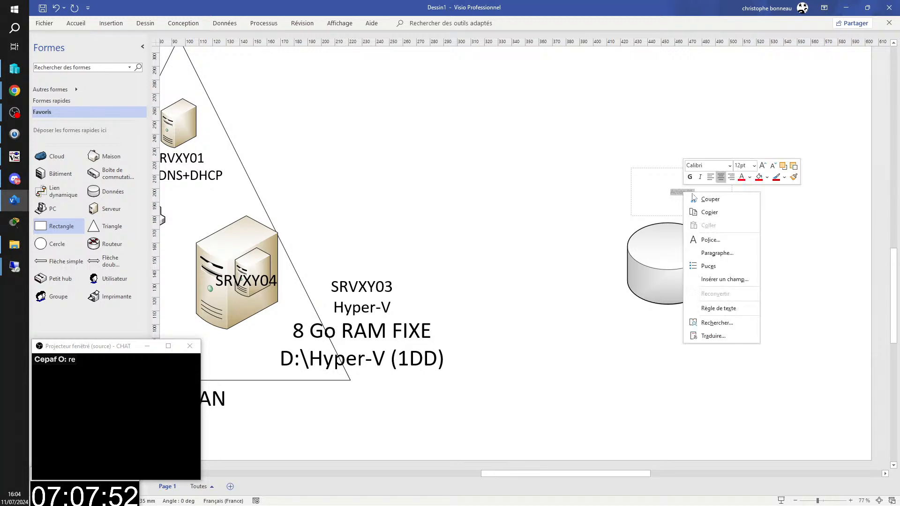
{"action": "left_click", "coordinate": [754, 165]}
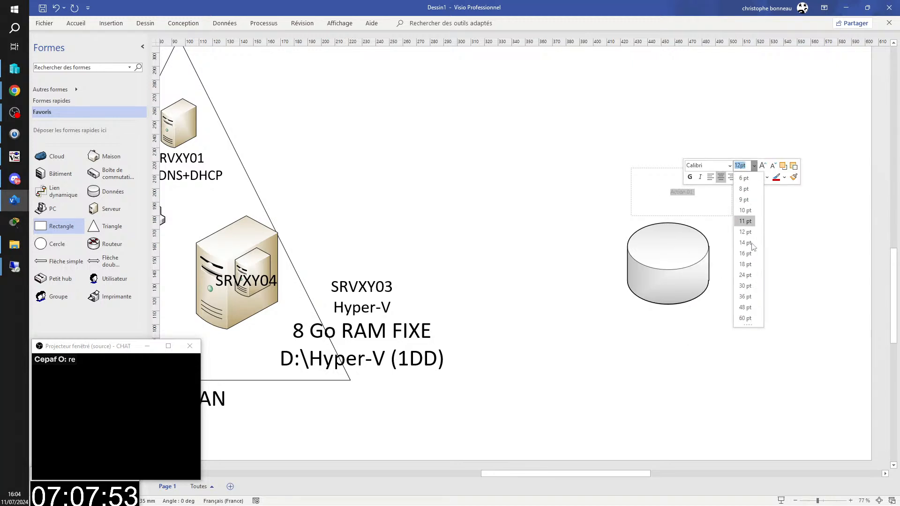
{"action": "left_click", "coordinate": [744, 286]}
{"action": "left_click", "coordinate": [860, 182]}
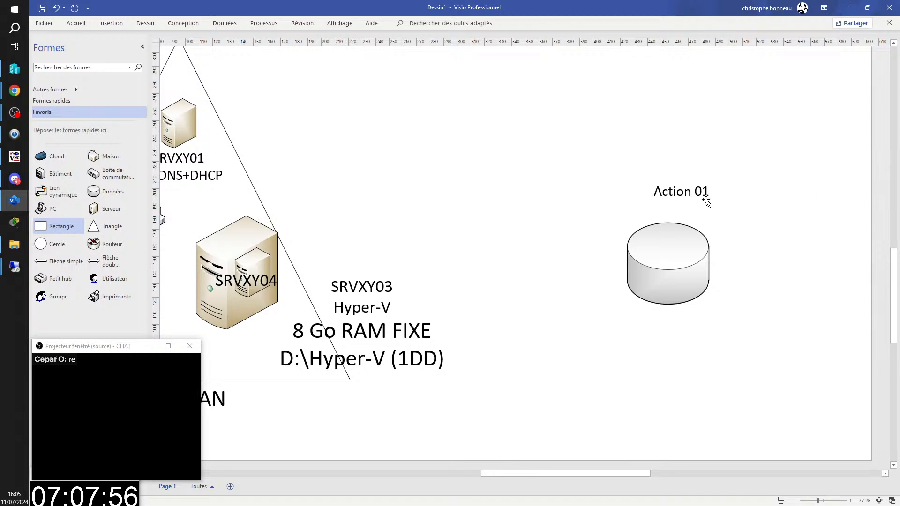
Step: Reposition the "Action 01" label and the Données cylinder so the label is centred above the cylinder
{"action": "left_click_drag", "start_coordinate": [683, 192], "coordinate": [660, 187]}
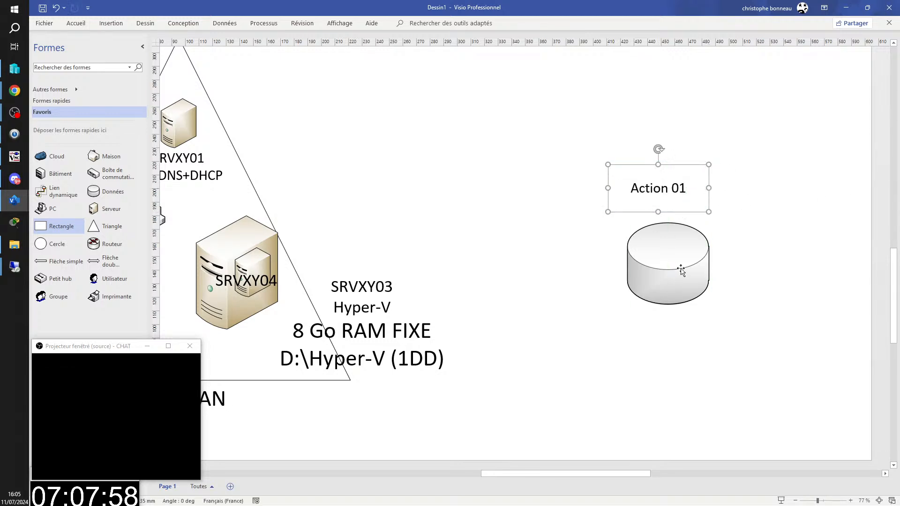
{"action": "left_click", "coordinate": [678, 275]}
{"action": "left_click_drag", "start_coordinate": [675, 275], "coordinate": [664, 275]}
{"action": "left_click", "coordinate": [811, 221]}
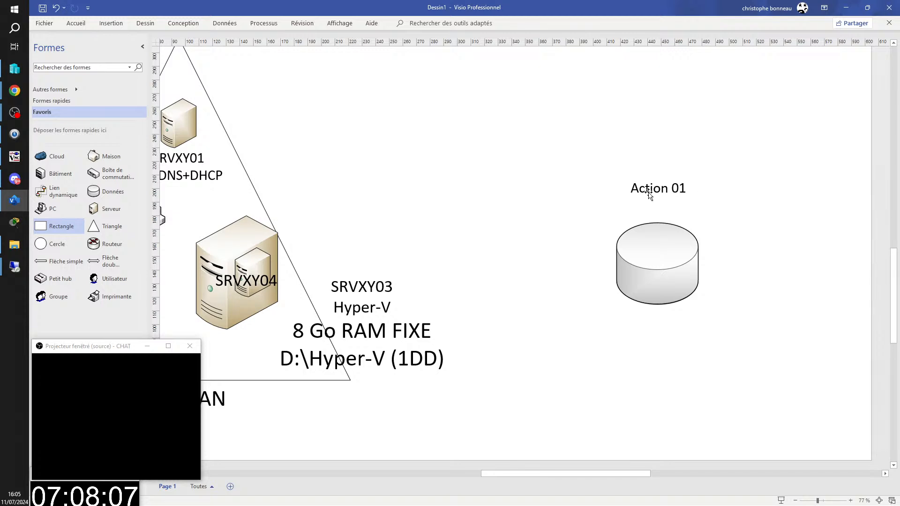
Step: Move the "Action 01" label farther above the cylinder and connect it down to the cylinder with a Flèche simple arrow
{"action": "left_click_drag", "start_coordinate": [658, 193], "coordinate": [665, 116]}
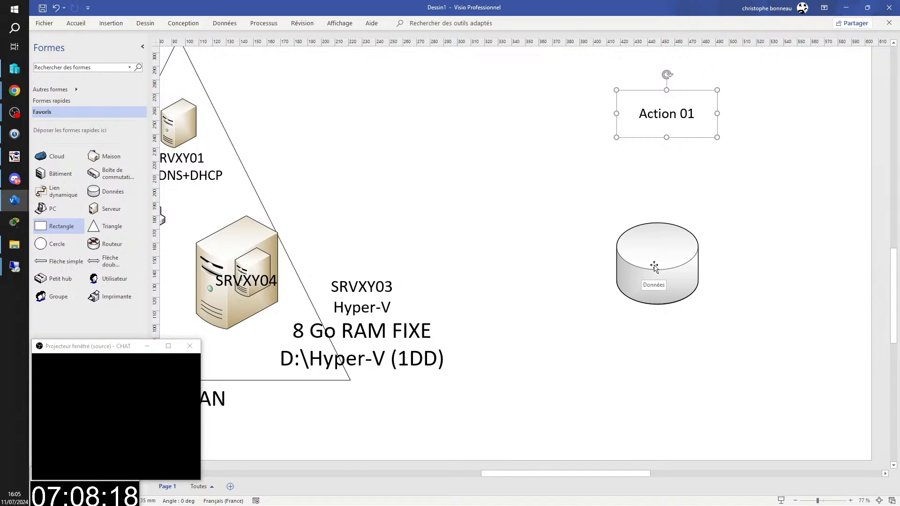
{"action": "left_click_drag", "start_coordinate": [64, 264], "coordinate": [657, 242]}
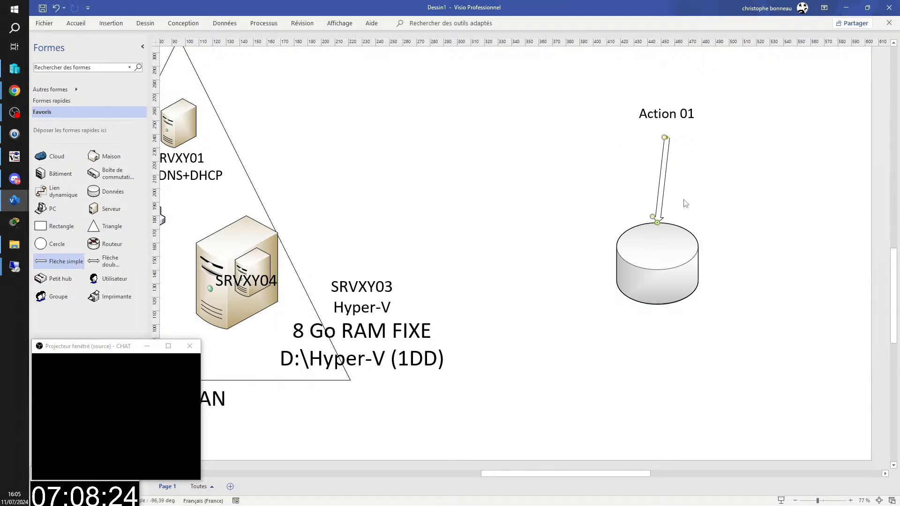
{"action": "left_click", "coordinate": [762, 154]}
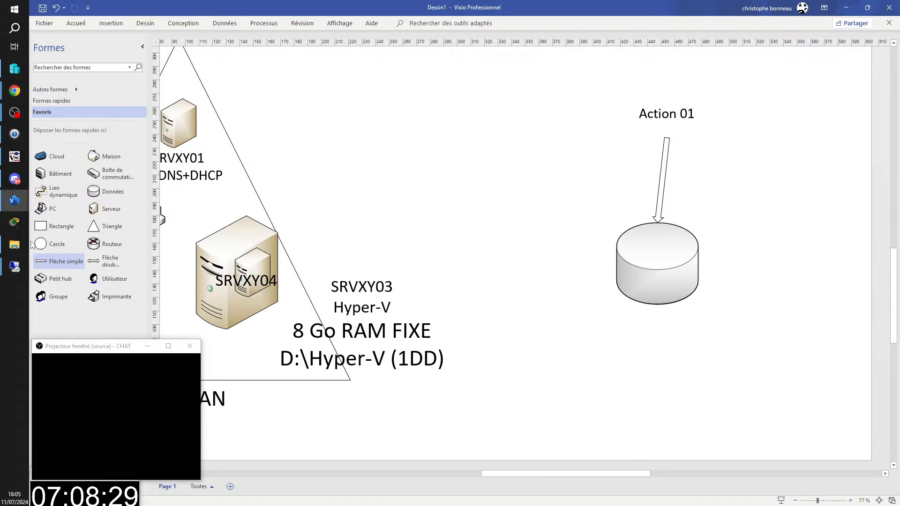
Step: Place a rectangle to the lower right of the "Action 01" label and redirect the arrow's head to its left edge
{"action": "left_click_drag", "start_coordinate": [61, 226], "coordinate": [763, 155]}
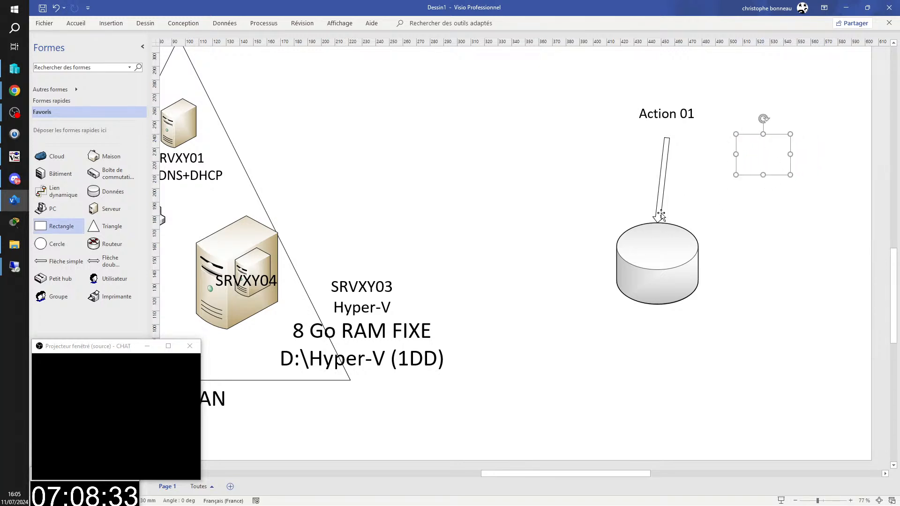
{"action": "left_click_drag", "start_coordinate": [661, 215], "coordinate": [734, 157]}
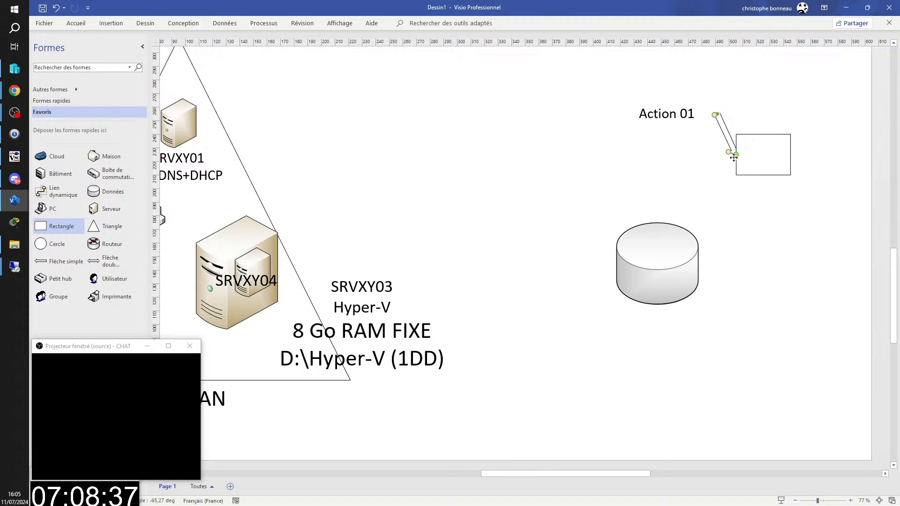
{"action": "mouse_move", "coordinate": [713, 113]}
{"action": "left_mouse_down"}
{"action": "mouse_move", "coordinate": [666, 126]}
{"action": "mouse_move", "coordinate": [713, 112]}
{"action": "left_mouse_up"}
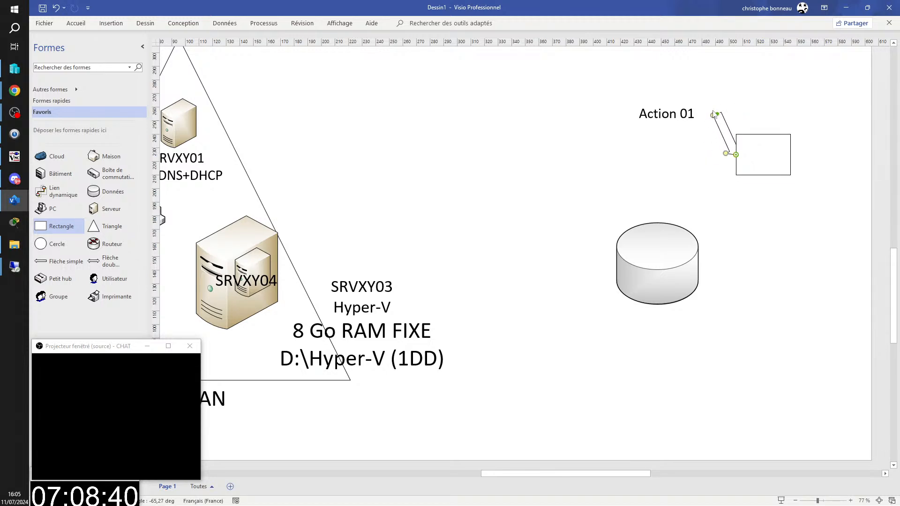
Step: Narrow the "Action 01" text box from its right side so the arrow starts close to the text
{"action": "left_click", "coordinate": [671, 120]}
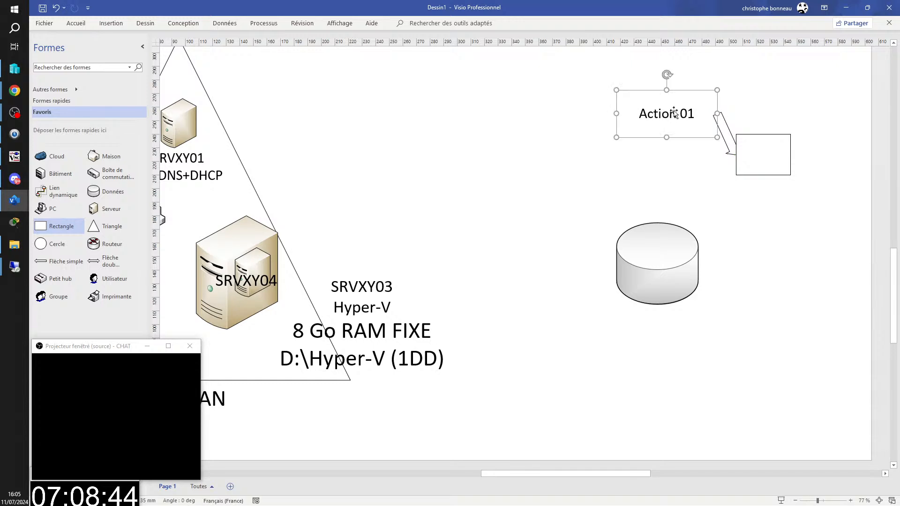
{"action": "left_click_drag", "start_coordinate": [718, 113], "coordinate": [687, 113]}
{"action": "left_click", "coordinate": [735, 90]}
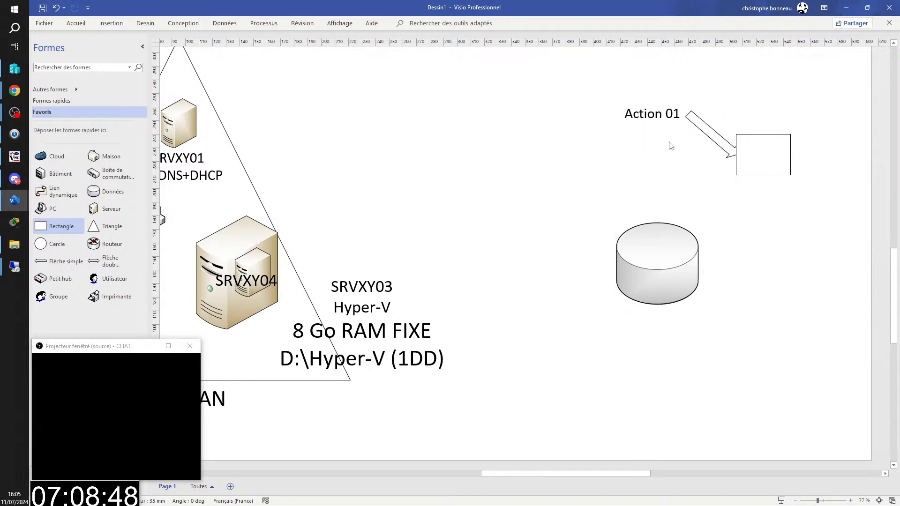
Step: Label the rectangle at the arrow's head "Action 01"
{"action": "left_click", "coordinate": [649, 112]}
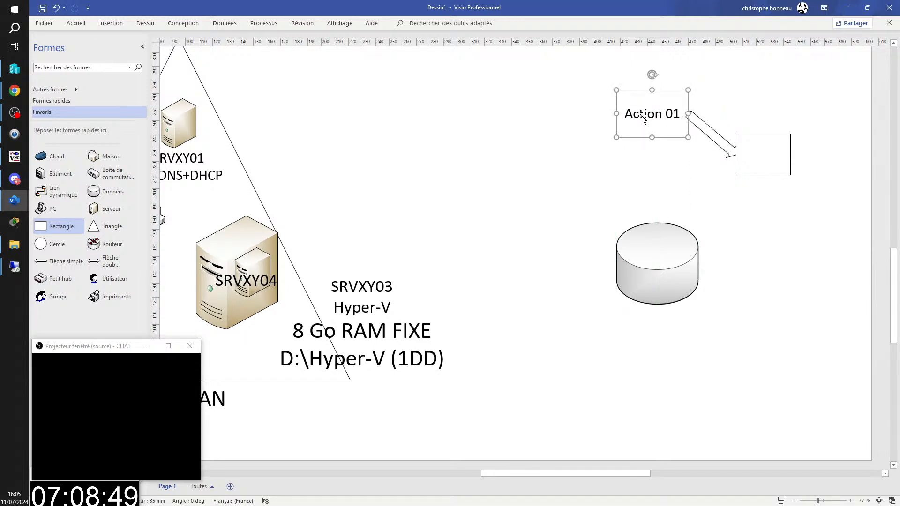
{"action": "left_click", "coordinate": [764, 154]}
{"action": "scroll", "coordinate": [764, 154], "scroll_direction": "up", "scroll_amount": 2}
{"action": "type", "text": "A"}
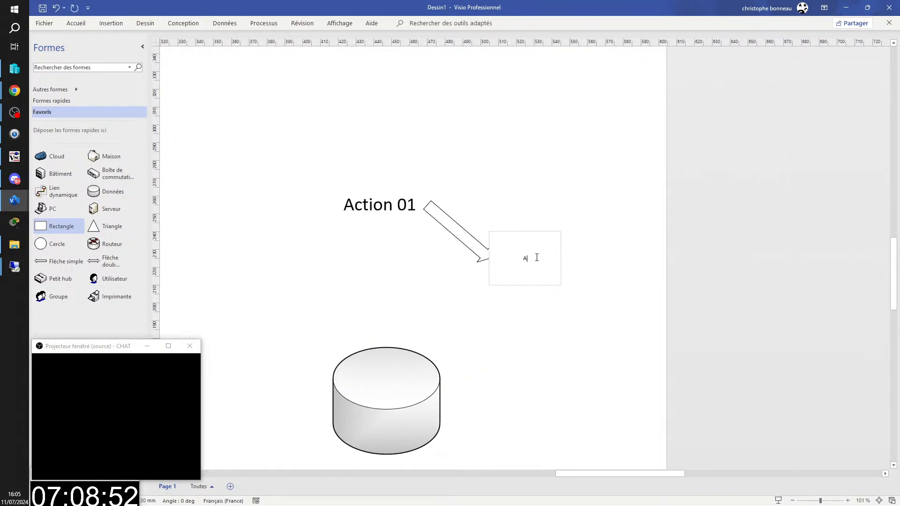
{"action": "type", "text": "ction 01"}
{"action": "key", "text": "Escape"}
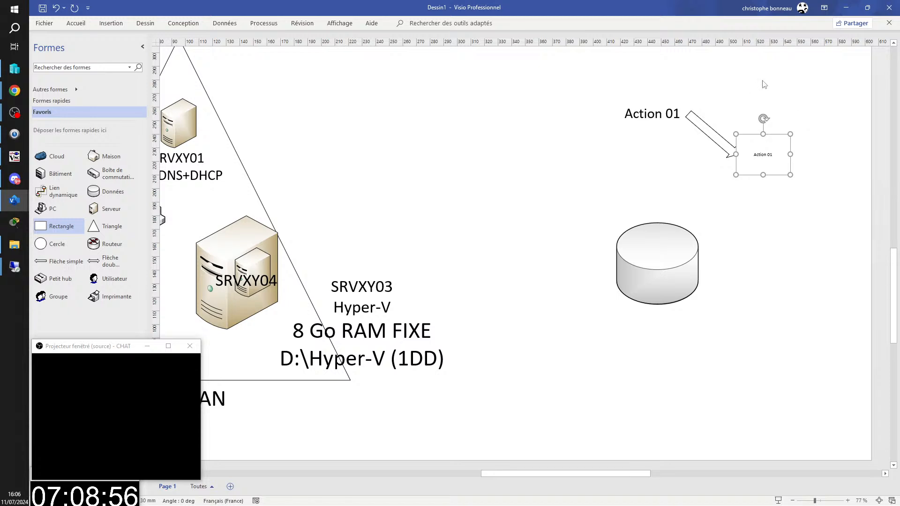
{"action": "left_click", "coordinate": [793, 104]}
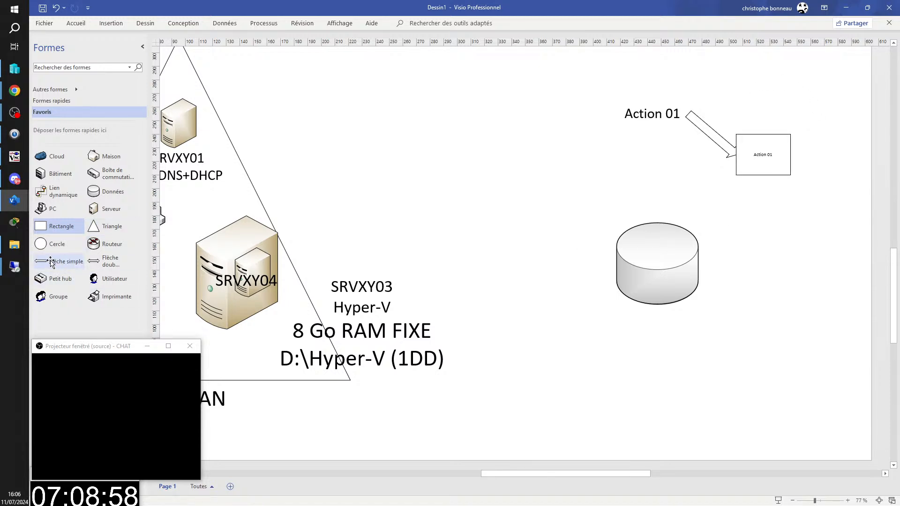
Step: Add a Flèche simple arrow from the Action 01 rectangle to the top of the cylinder and enlarge its head and shaft
{"action": "left_click_drag", "start_coordinate": [47, 261], "coordinate": [659, 222]}
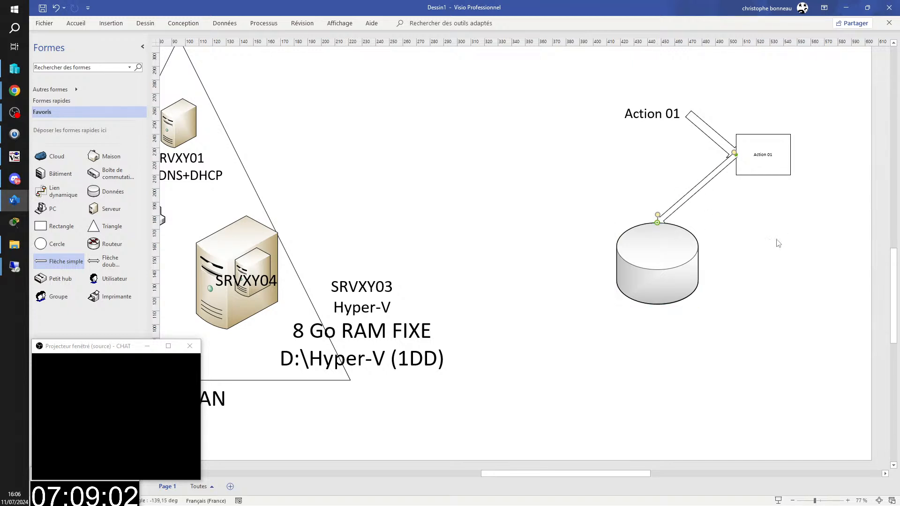
{"action": "left_click", "coordinate": [684, 203]}
{"action": "left_click_drag", "start_coordinate": [658, 214], "coordinate": [664, 209]}
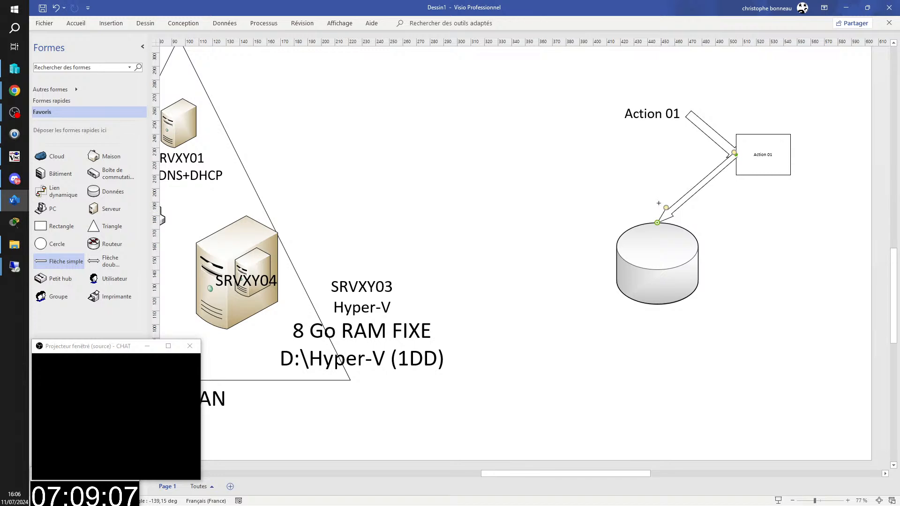
{"action": "left_click_drag", "start_coordinate": [734, 153], "coordinate": [732, 151]}
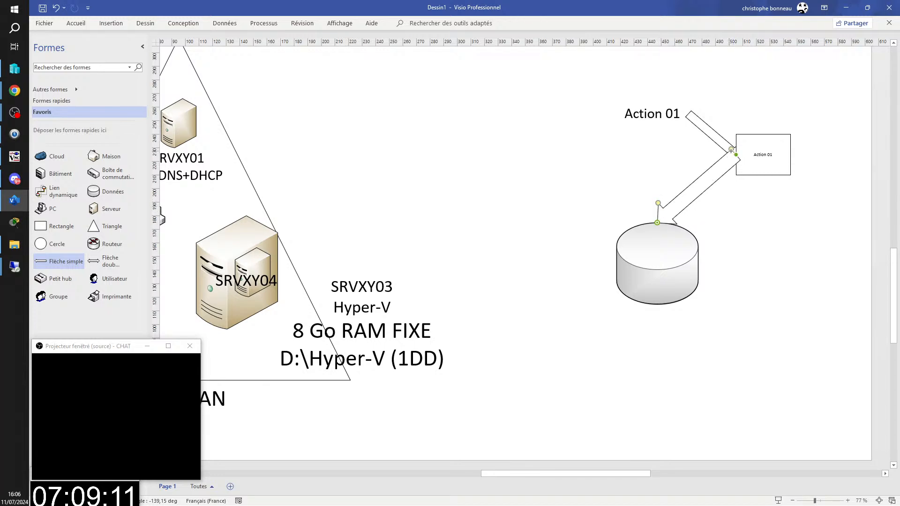
{"action": "left_click", "coordinate": [788, 227]}
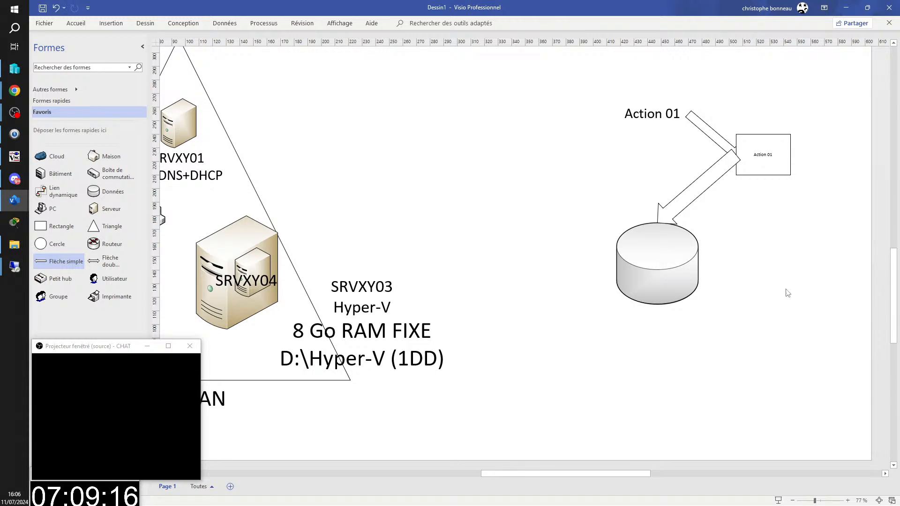
Step: Duplicate the Action 01 rectangle, place the copy directly below the original, and replace its text with "Vé"
{"action": "left_click", "coordinate": [776, 173]}
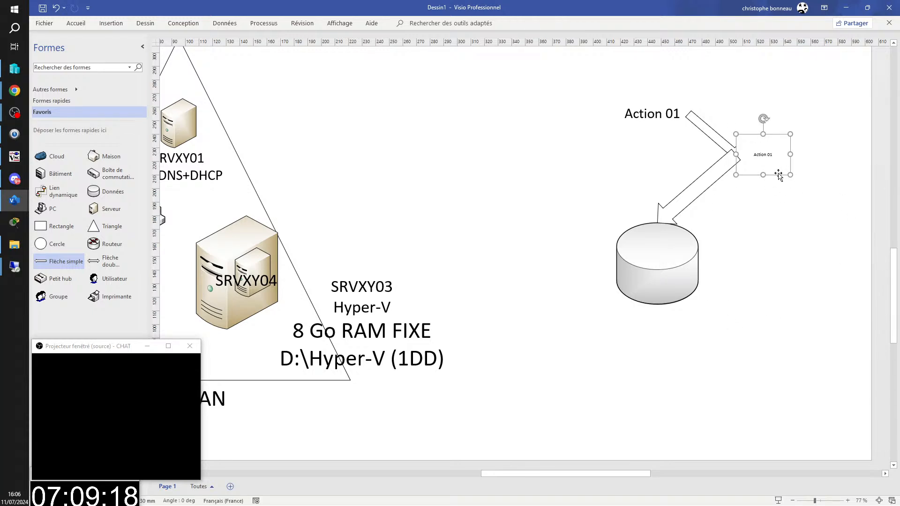
{"action": "key", "text": "ctrl+d"}
{"action": "left_click_drag", "start_coordinate": [782, 208], "coordinate": [750, 263]}
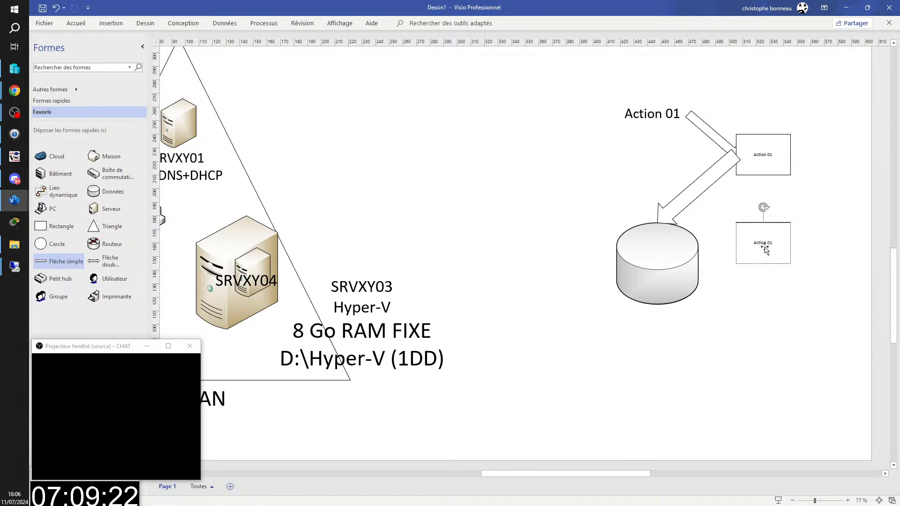
{"action": "double_click", "coordinate": [765, 251]}
{"action": "type", "text": "Vé"}
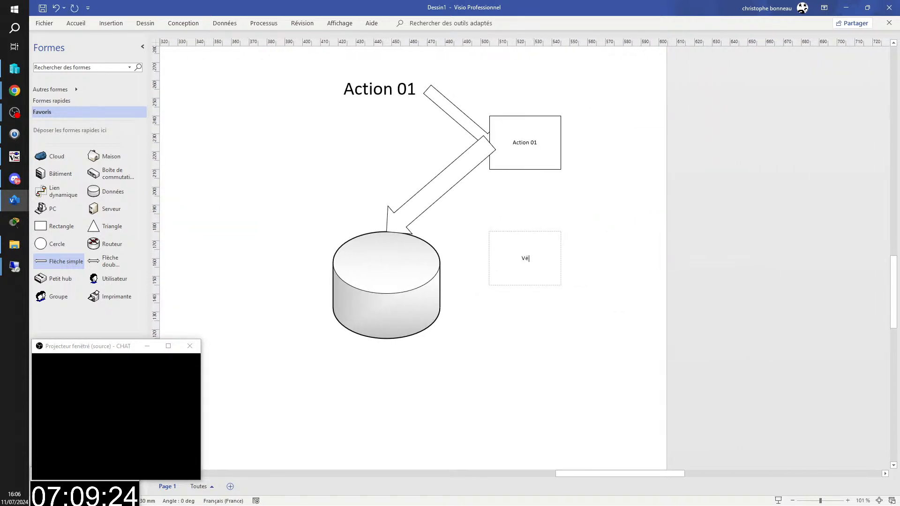
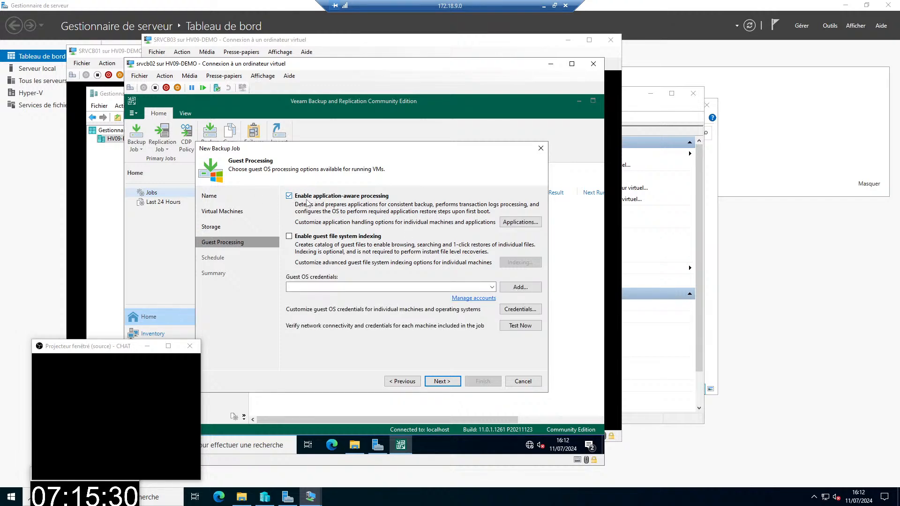
Step: In the Veeam New Backup Job wizard, disable application-aware processing and advance to the Schedule page
{"action": "left_click", "coordinate": [289, 196]}
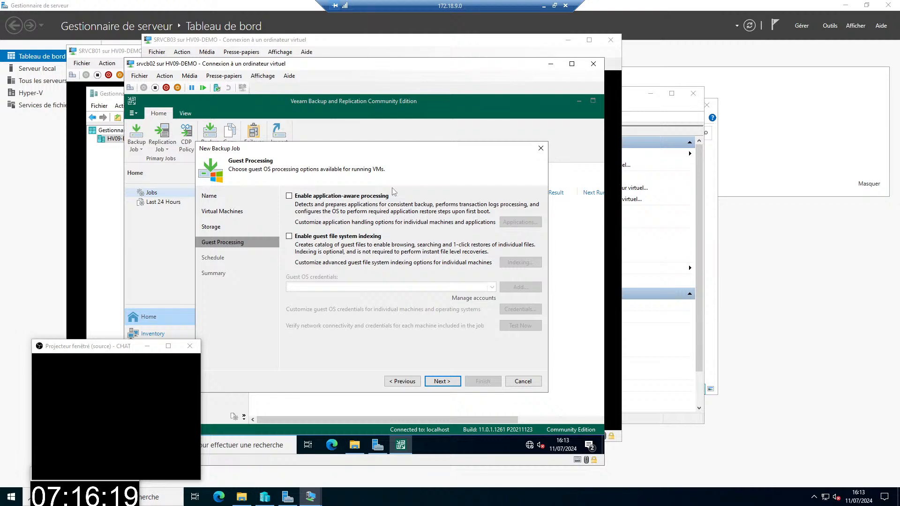
{"action": "left_click", "coordinate": [440, 382]}
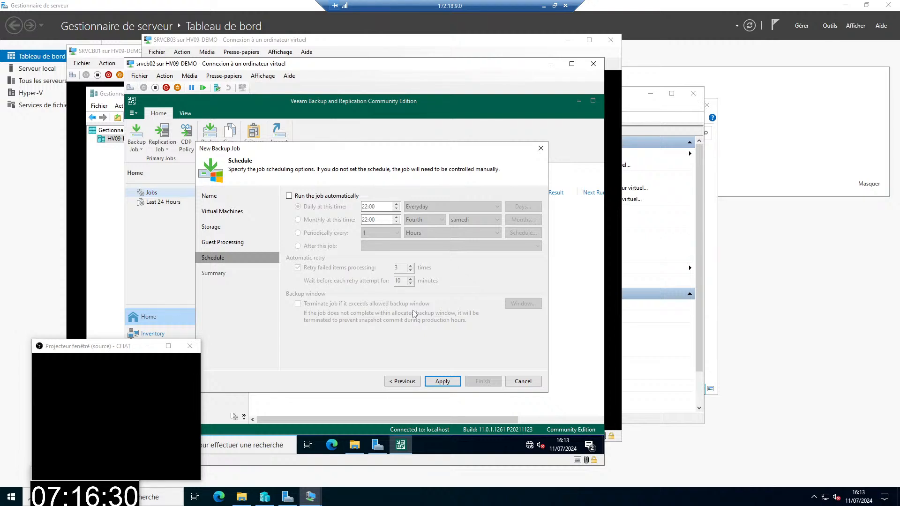
Step: Enable automatic running of the backup job and set its daily 22:00 schedule to On these days
{"action": "left_click", "coordinate": [289, 196]}
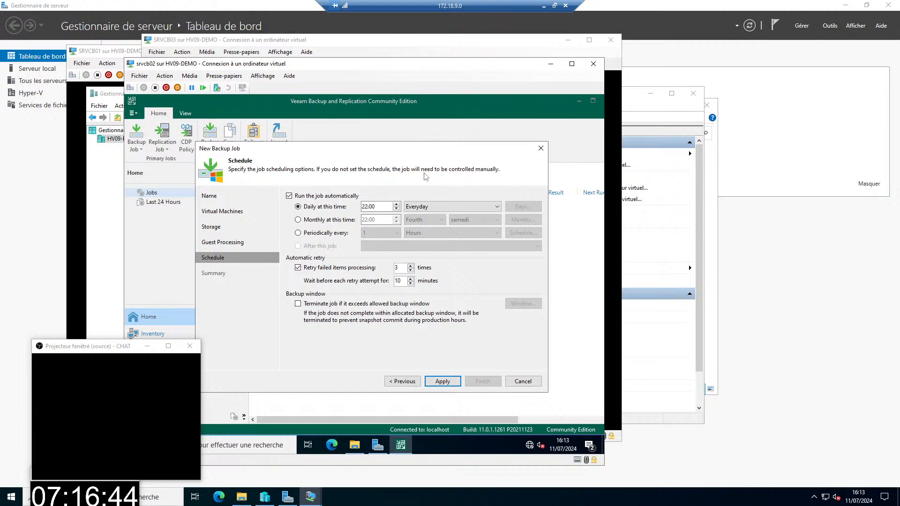
{"action": "left_click", "coordinate": [467, 207]}
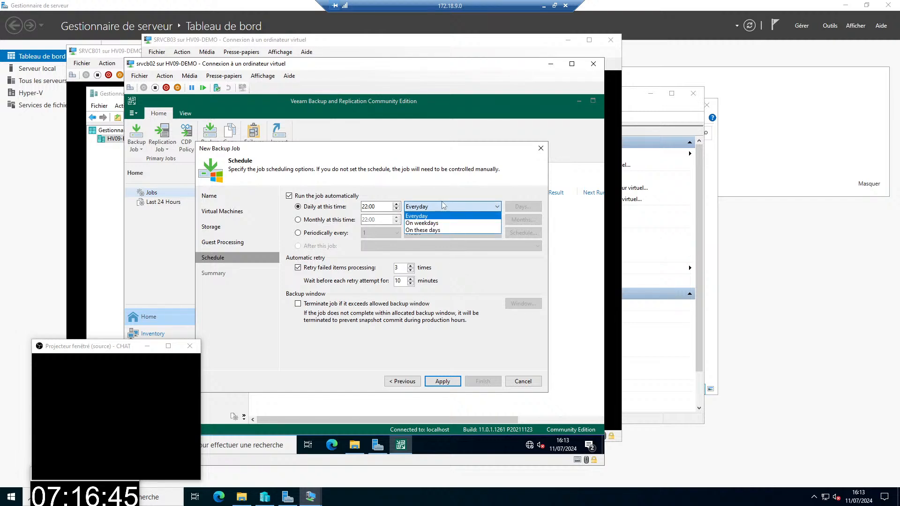
{"action": "left_click", "coordinate": [436, 230]}
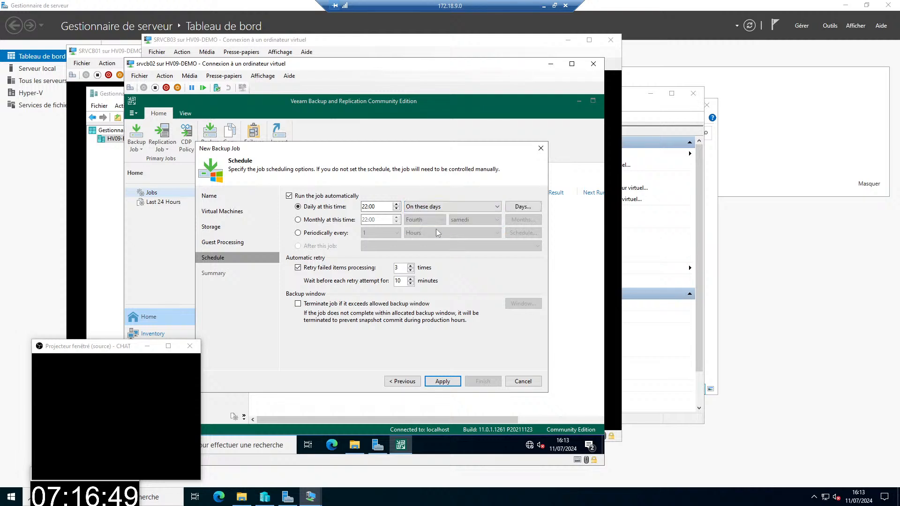
{"action": "left_click", "coordinate": [524, 209]}
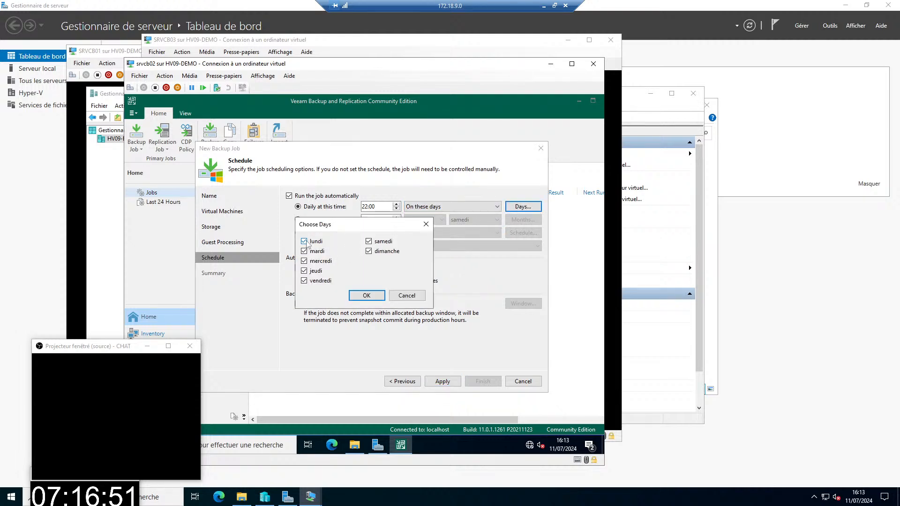
{"action": "left_click", "coordinate": [304, 242]}
{"action": "left_click", "coordinate": [304, 251]}
{"action": "left_click", "coordinate": [408, 295]}
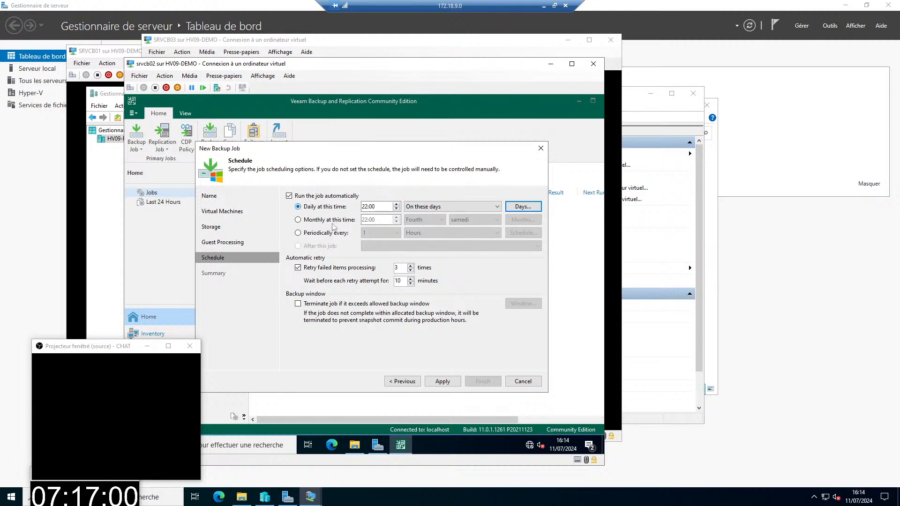
{"action": "left_click", "coordinate": [298, 220]}
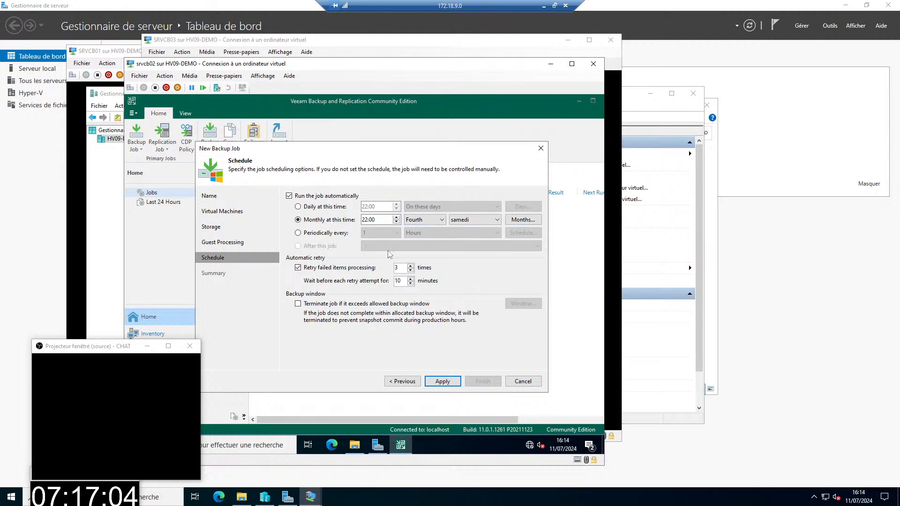
{"action": "left_click", "coordinate": [322, 234]}
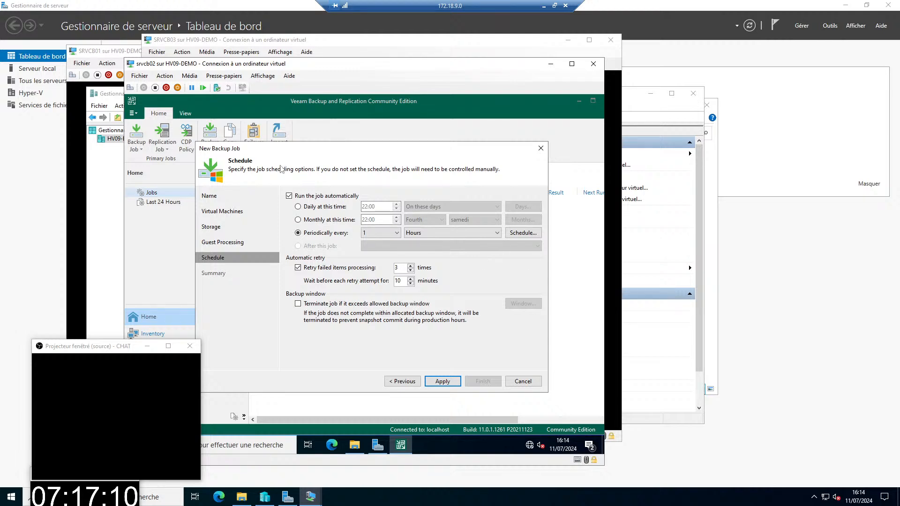
{"action": "left_click", "coordinate": [297, 207]}
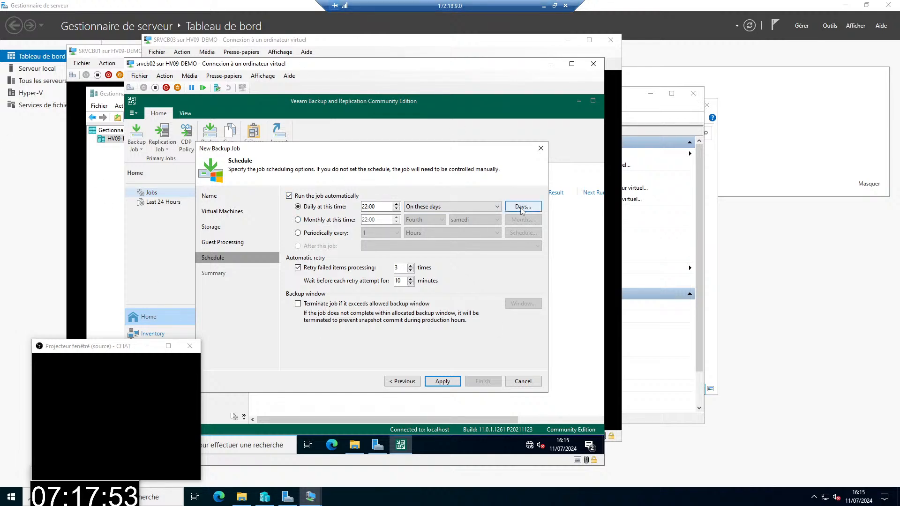
Step: Set the daily 22:00 schedule to On weekdays and apply it to the job
{"action": "left_click", "coordinate": [479, 208]}
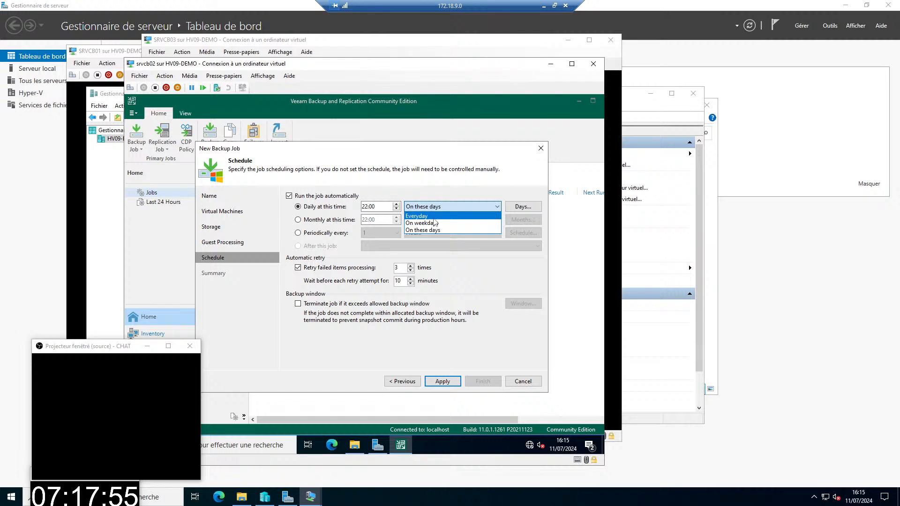
{"action": "left_click", "coordinate": [435, 217]}
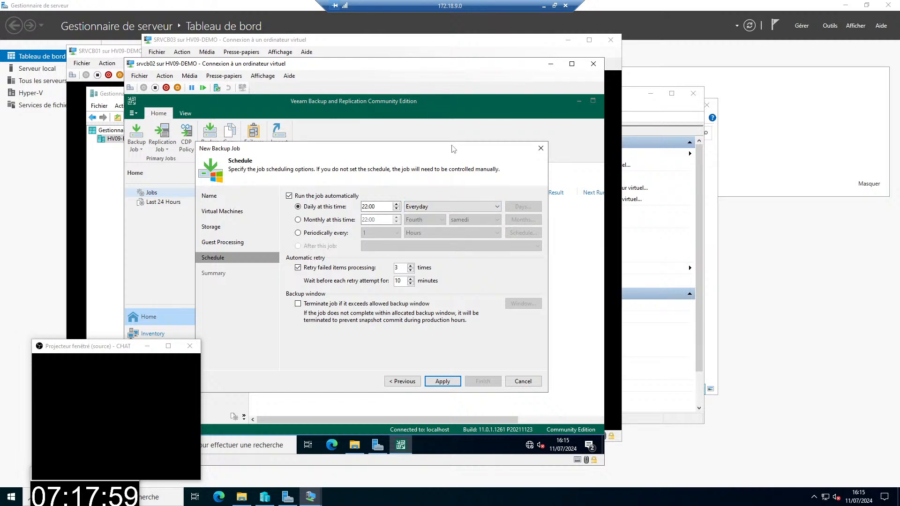
{"action": "left_click", "coordinate": [454, 207]}
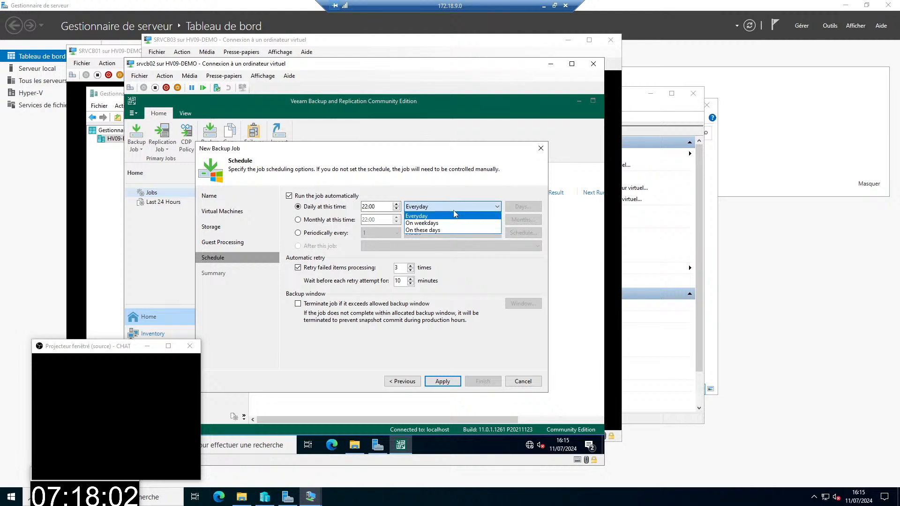
{"action": "left_click", "coordinate": [422, 223]}
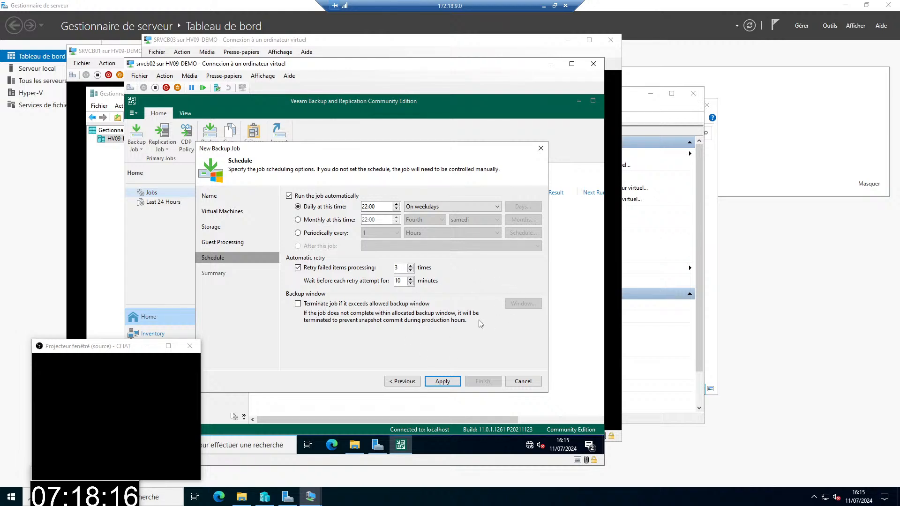
{"action": "left_click", "coordinate": [443, 382]}
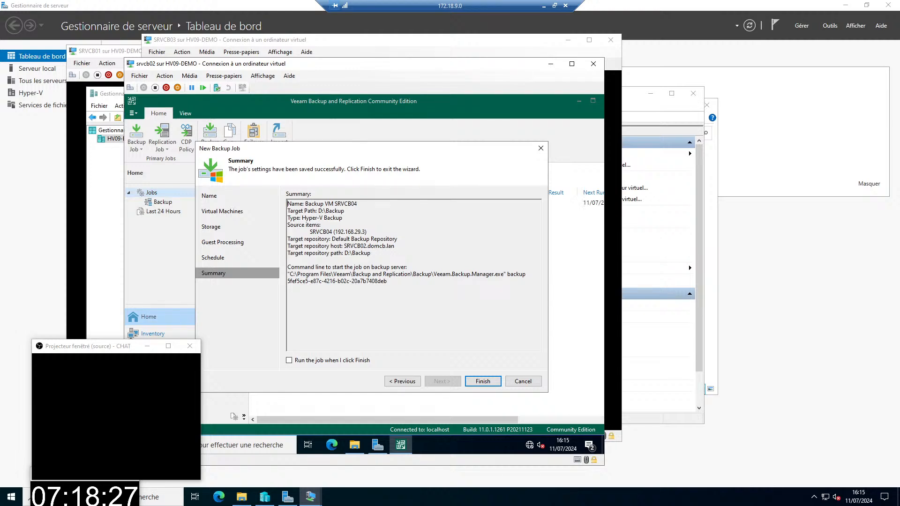
Step: Finish the wizard with the job set to run immediately, and display the running sessions
{"action": "left_click", "coordinate": [289, 361]}
{"action": "left_click", "coordinate": [484, 381]}
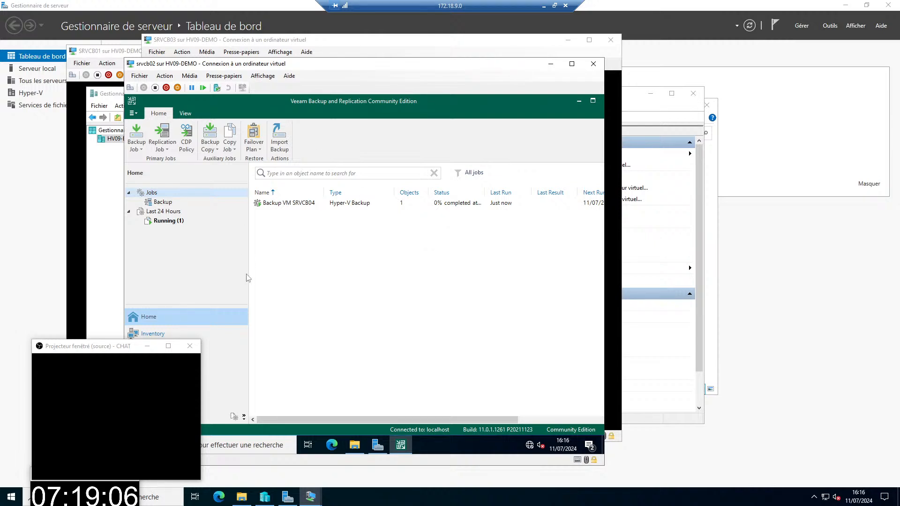
{"action": "left_click", "coordinate": [167, 221]}
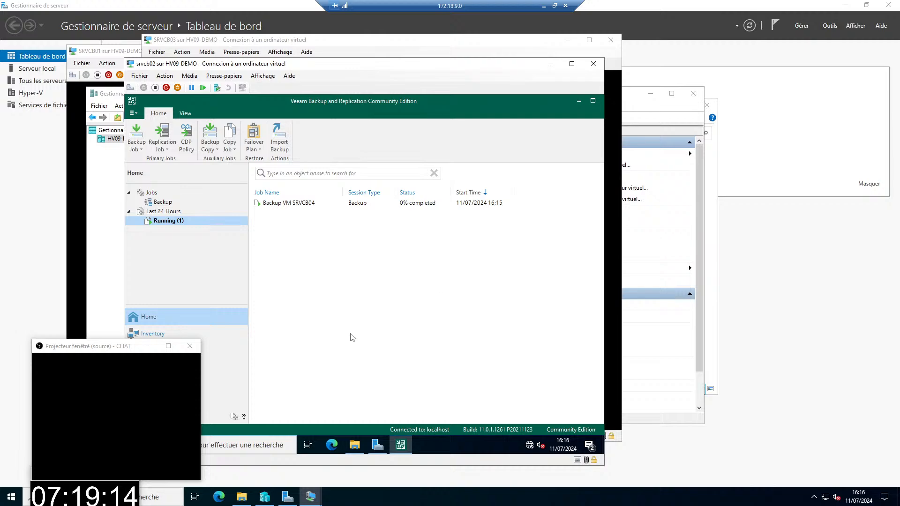
Step: Leave the Hyper-V host session and check the backup jobs on the tssr01 and tssr08 remote desktops
{"action": "left_click", "coordinate": [543, 6]}
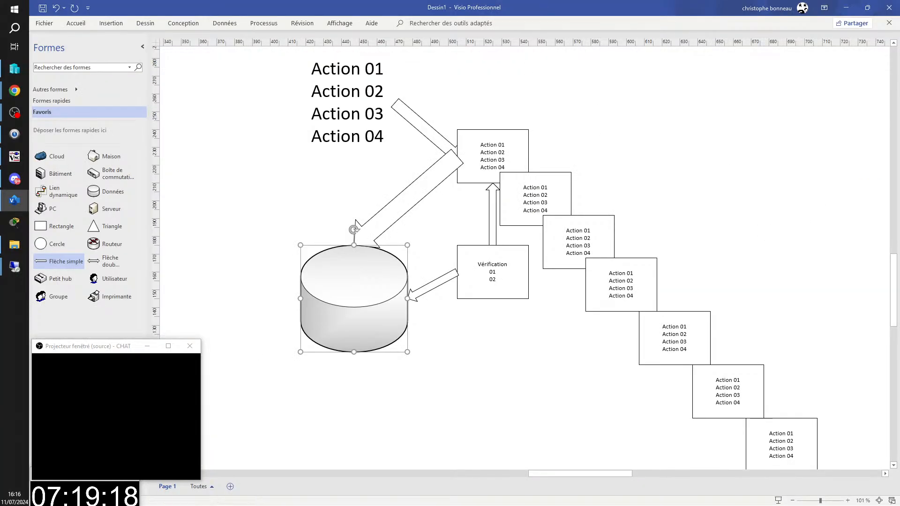
{"action": "key", "text": "alt+Tab"}
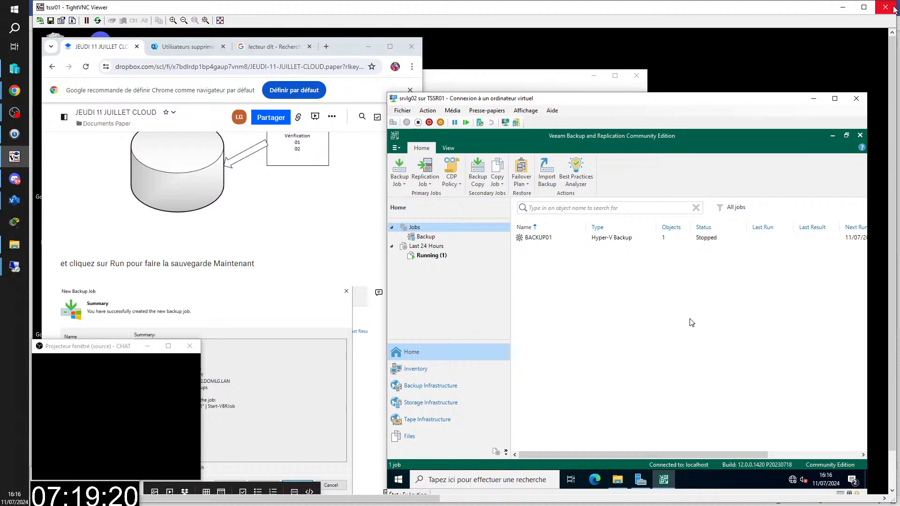
{"action": "left_click", "coordinate": [843, 8]}
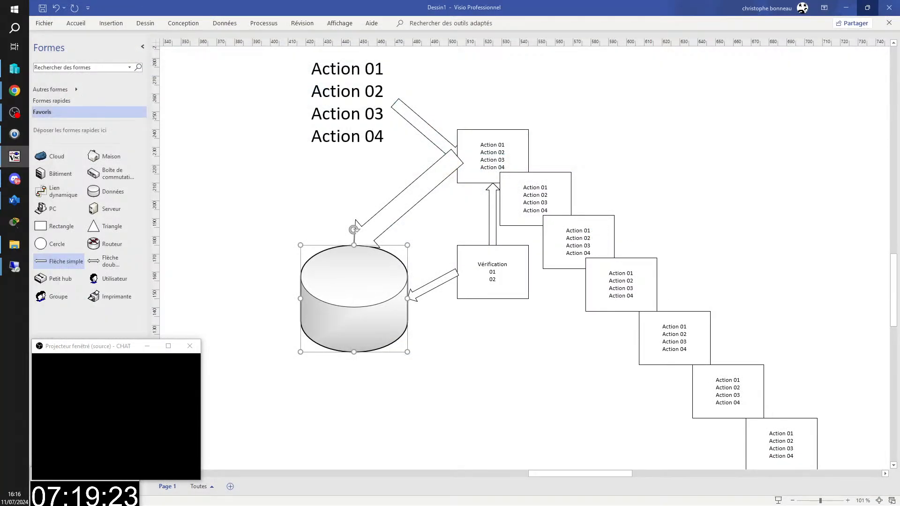
{"action": "left_click_drag", "start_coordinate": [899, 52], "coordinate": [273, 4]}
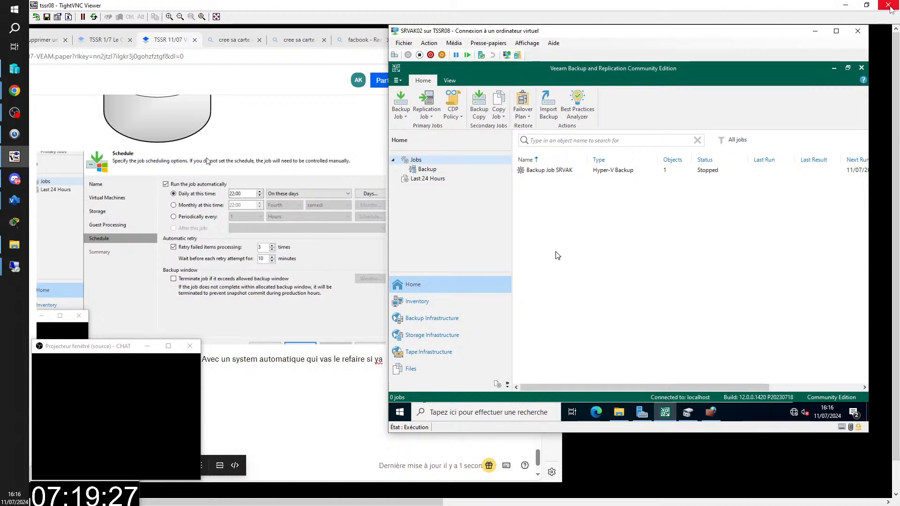
{"action": "left_click", "coordinate": [889, 6]}
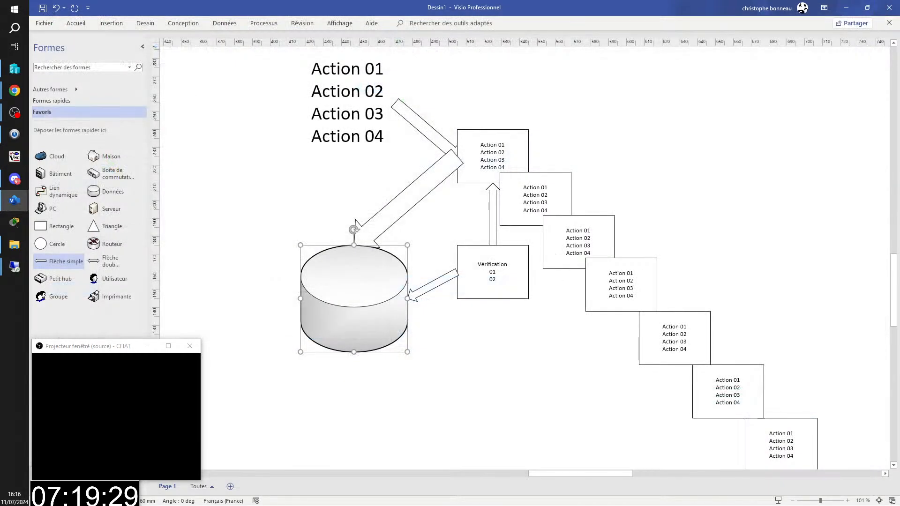
Step: Delete all the staggered Action rectangles and the Vérification rectangle from the Visio drawing
{"action": "left_click", "coordinate": [797, 443]}
{"action": "key", "text": "Delete"}
{"action": "scroll", "coordinate": [797, 440], "scroll_direction": "down", "scroll_amount": 4}
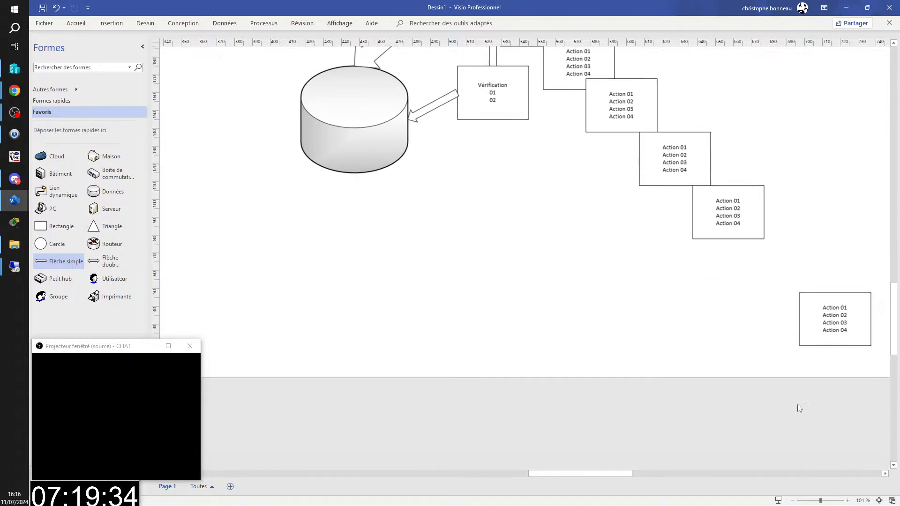
{"action": "left_click", "coordinate": [817, 318]}
{"action": "key", "text": "Delete"}
{"action": "left_click", "coordinate": [753, 206]}
{"action": "key", "text": "Delete"}
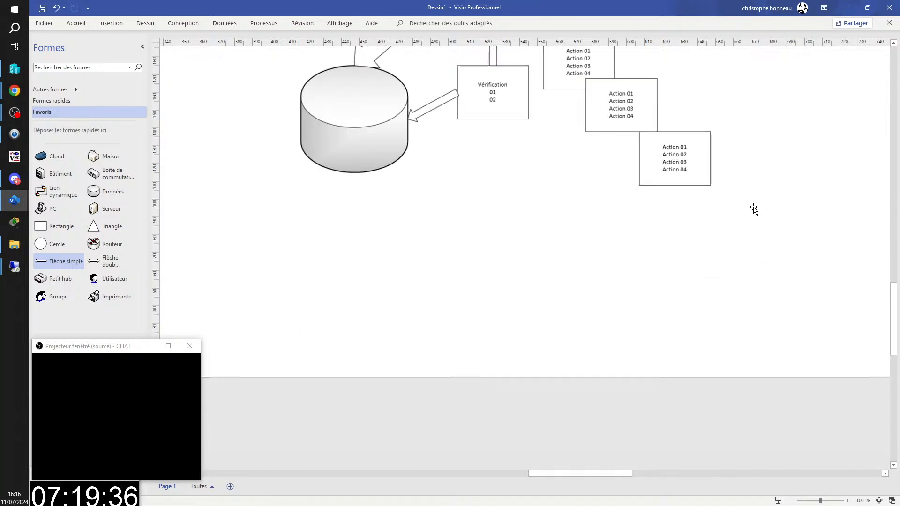
{"action": "scroll", "coordinate": [753, 206], "scroll_direction": "up", "scroll_amount": 3}
{"action": "left_click", "coordinate": [671, 246]}
{"action": "key", "text": "Delete"}
{"action": "scroll", "coordinate": [670, 246], "scroll_direction": "up", "scroll_amount": 4}
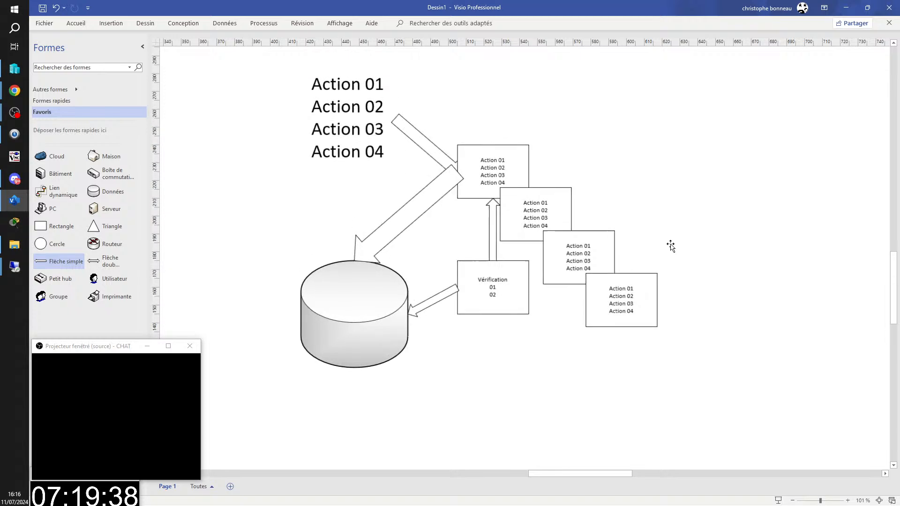
{"action": "left_click", "coordinate": [624, 347]}
{"action": "key", "text": "Delete"}
{"action": "left_click", "coordinate": [573, 305]}
{"action": "key", "text": "Delete"}
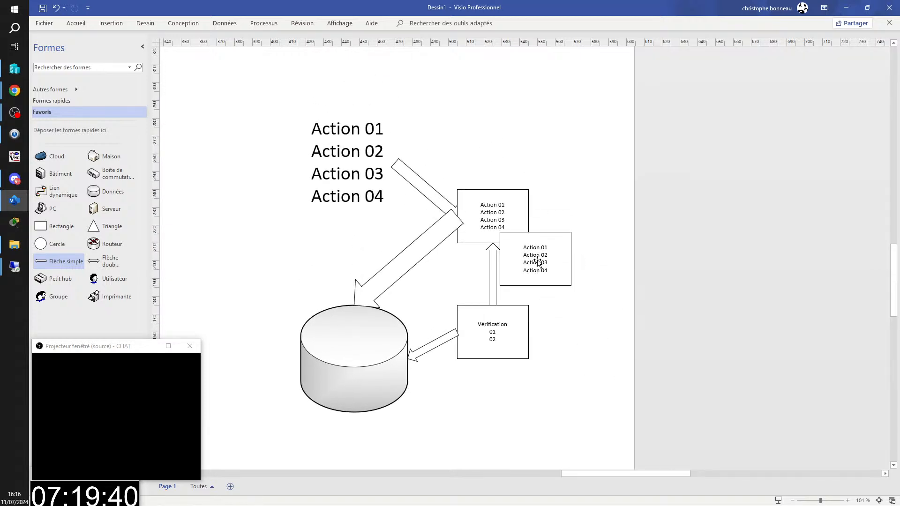
{"action": "left_click", "coordinate": [537, 261]}
{"action": "key", "text": "Delete"}
{"action": "left_click", "coordinate": [492, 217]}
{"action": "key", "text": "Delete"}
{"action": "left_click", "coordinate": [503, 353]}
{"action": "key", "text": "Delete"}
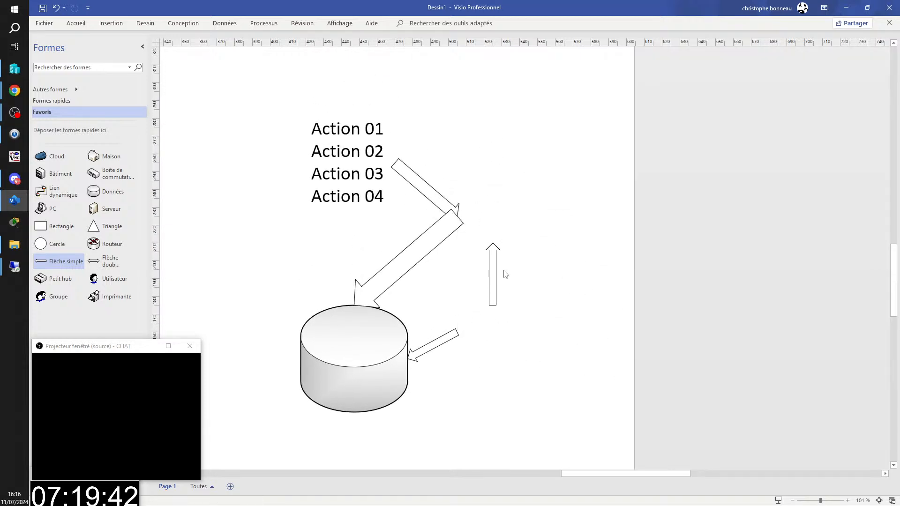
Step: Delete the remaining arrows, the cylinder and the Action 01 to Action 04 text list
{"action": "left_click", "coordinate": [492, 272]}
{"action": "key", "text": "Delete"}
{"action": "left_click", "coordinate": [433, 352]}
{"action": "key", "text": "Delete"}
{"action": "left_click", "coordinate": [363, 361]}
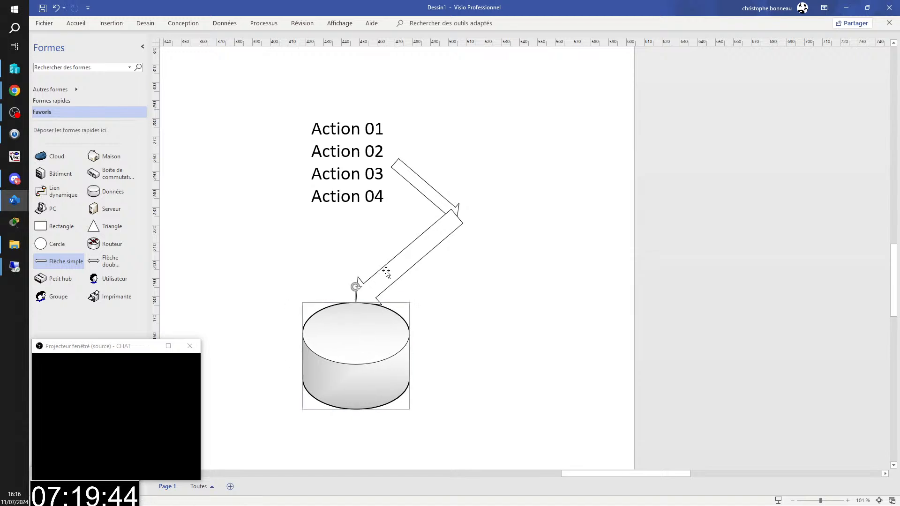
{"action": "key", "text": "Delete"}
{"action": "left_click", "coordinate": [370, 276]}
{"action": "key", "text": "Delete"}
{"action": "left_click", "coordinate": [428, 180]}
{"action": "key", "text": "Delete"}
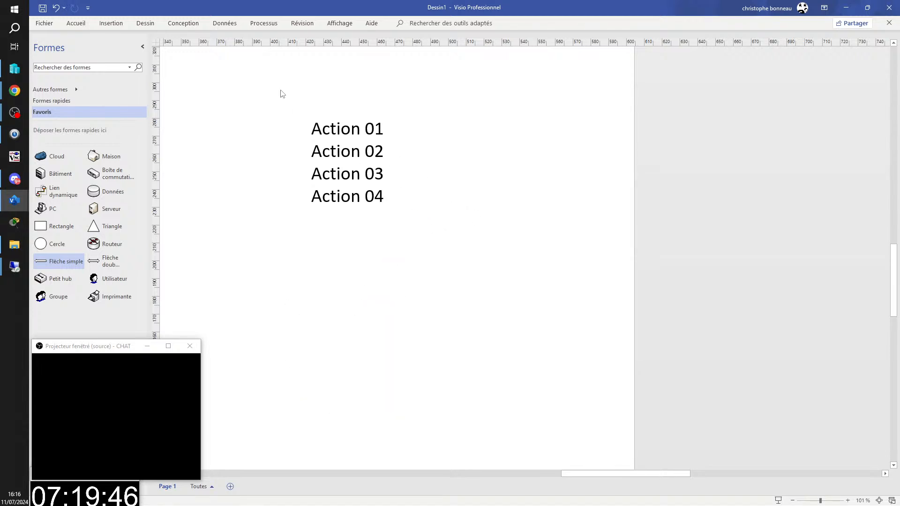
{"action": "left_click_drag", "start_coordinate": [279, 93], "coordinate": [447, 267]}
{"action": "key", "text": "Delete"}
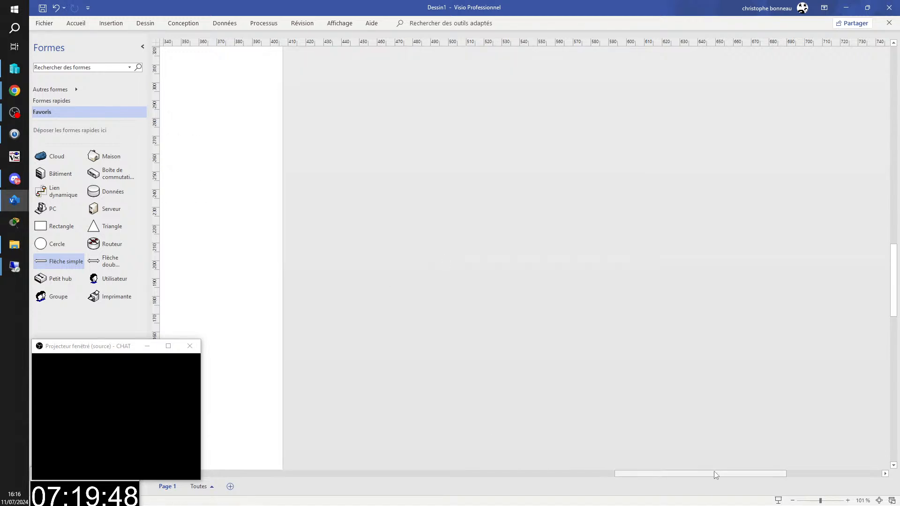
Step: Show the DOMXY.LAN server diagram on the drawing page
{"action": "left_click_drag", "start_coordinate": [716, 474], "coordinate": [537, 489]}
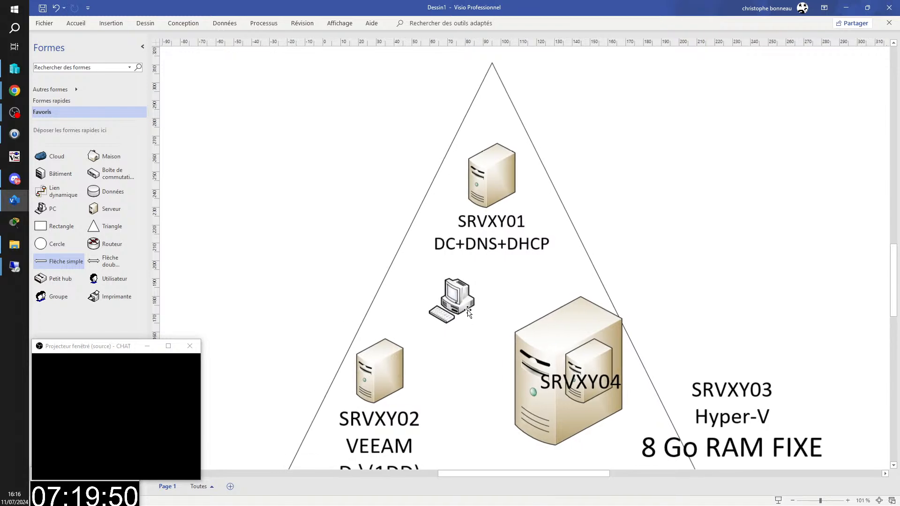
{"action": "scroll", "coordinate": [462, 313], "scroll_direction": "down", "scroll_amount": 4}
{"action": "scroll", "coordinate": [471, 300], "scroll_direction": "up", "scroll_amount": 1}
{"action": "scroll", "coordinate": [472, 297], "scroll_direction": "up", "scroll_amount": 1}
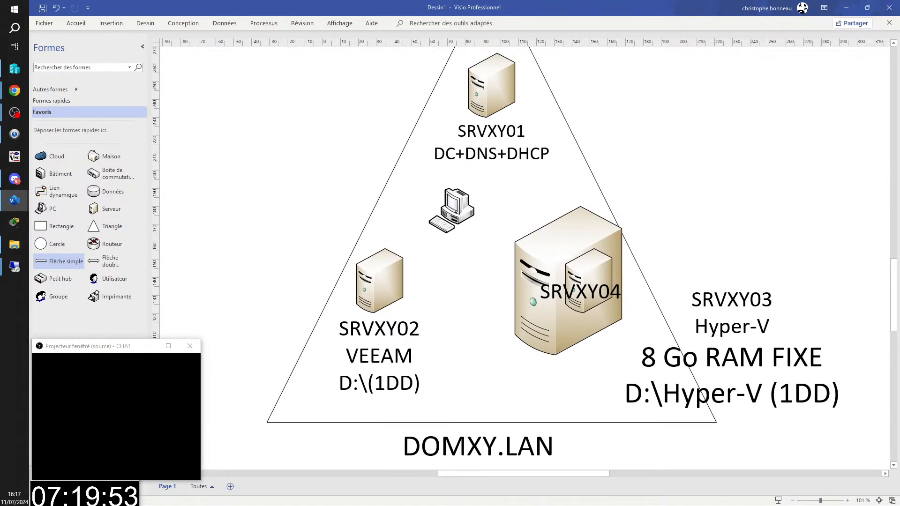
Step: Check the progress of the SRVCB04 backup, and review the Guest Processing and Schedule screenshots in the Dropbox document on tssr02
{"action": "key", "text": "alt+Tab"}
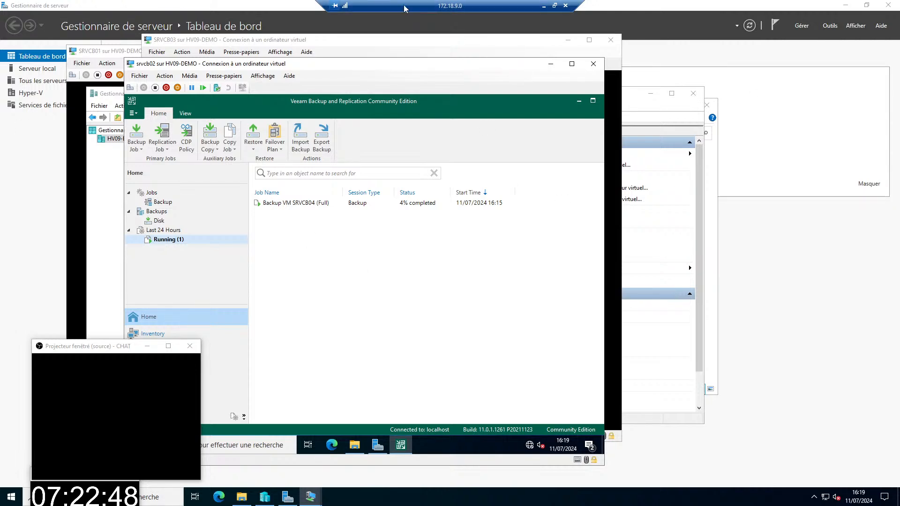
{"action": "left_click", "coordinate": [543, 6]}
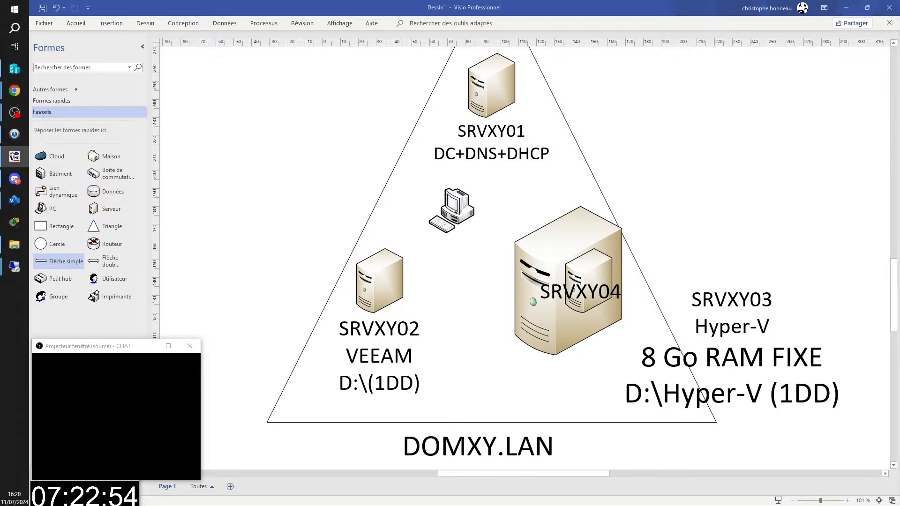
{"action": "left_click_drag", "start_coordinate": [248, 505], "coordinate": [248, 5]}
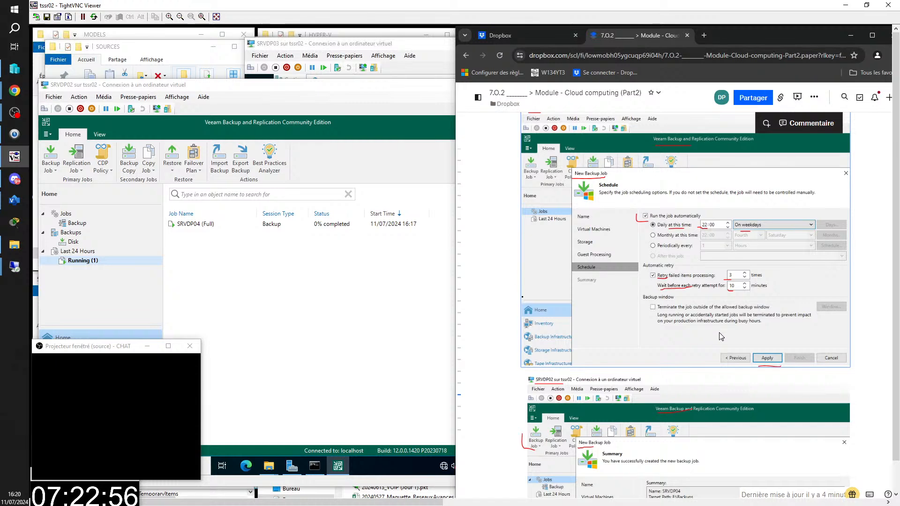
{"action": "scroll", "coordinate": [721, 335], "scroll_direction": "down", "scroll_amount": 15}
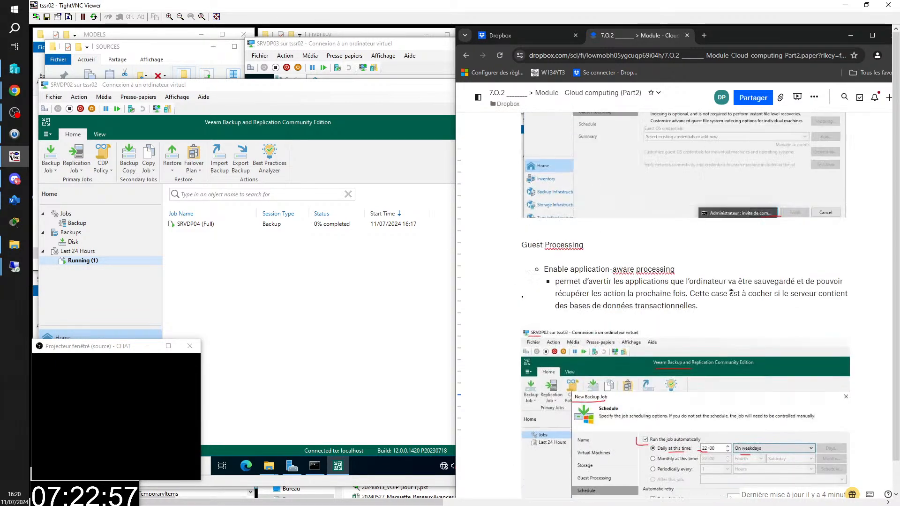
{"action": "scroll", "coordinate": [731, 286], "scroll_direction": "up", "scroll_amount": 5}
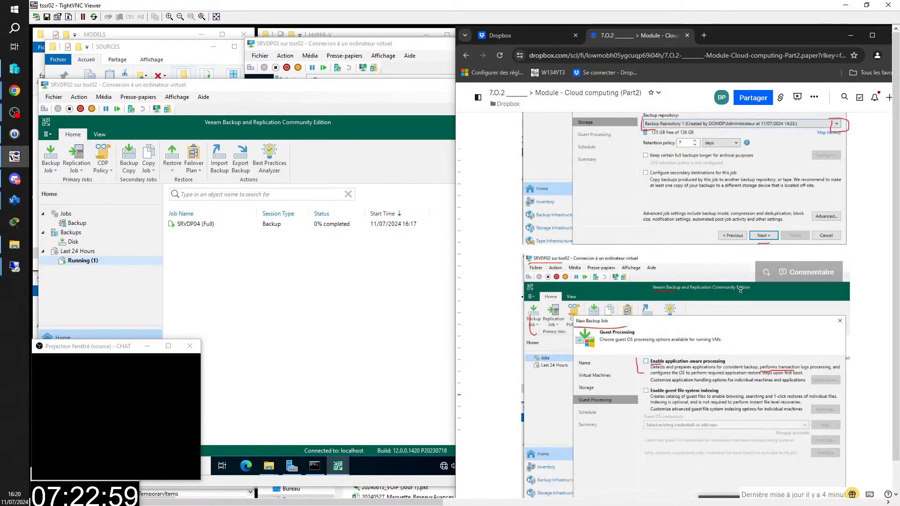
Step: Review the Storage and Virtual Machines wizard screenshots in the Dropbox document on tssr02, and leave the viewer
{"action": "scroll", "coordinate": [741, 290], "scroll_direction": "up", "scroll_amount": 1}
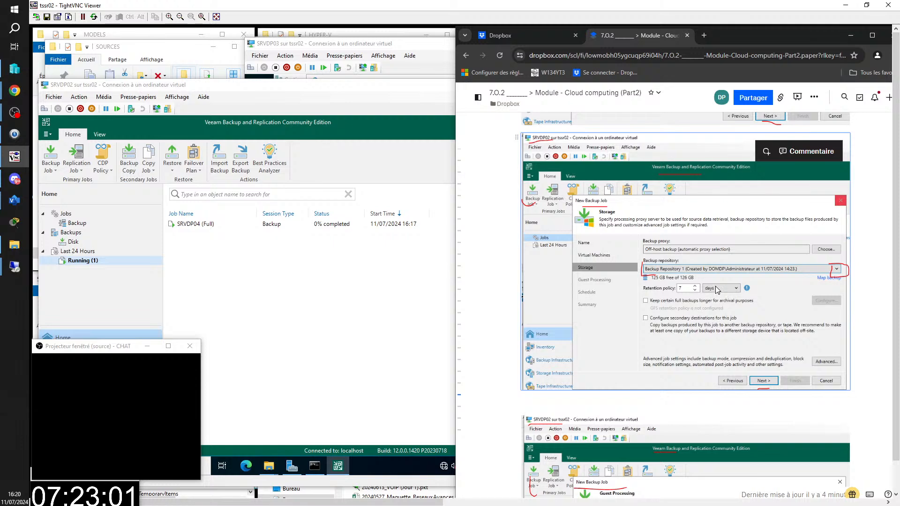
{"action": "scroll", "coordinate": [720, 248], "scroll_direction": "up", "scroll_amount": 10}
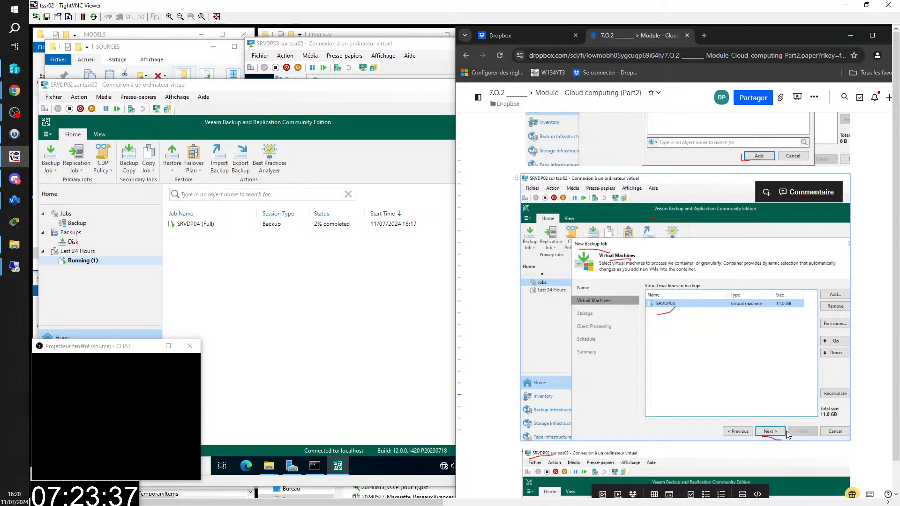
{"action": "left_click", "coordinate": [887, 5]}
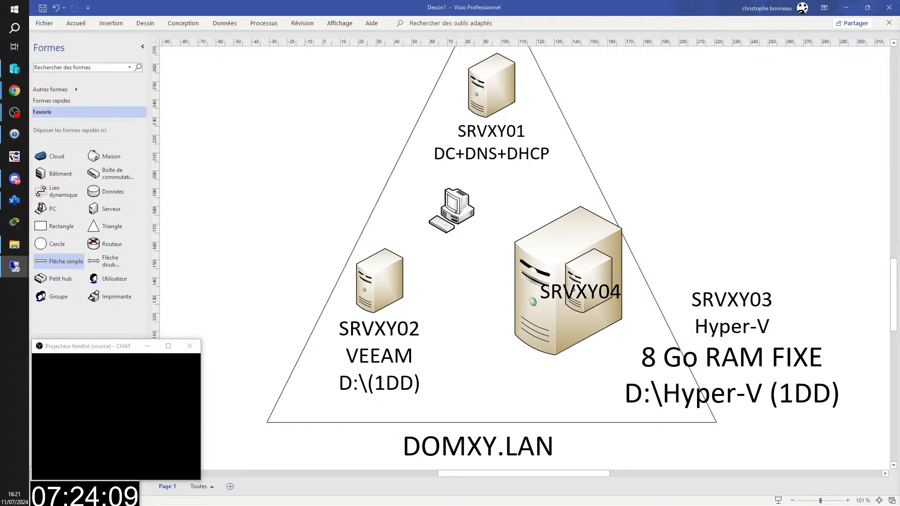
Step: Check the progress of the SRVCB04 backup in Veeam on srvcb02, and minimize the remote desktop session
{"action": "left_click_drag", "start_coordinate": [899, 49], "coordinate": [608, 1]}
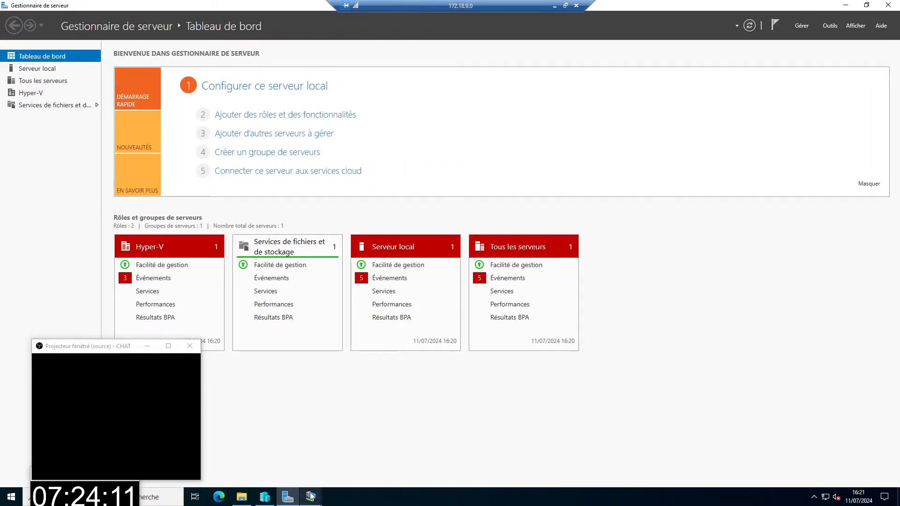
{"action": "mouse_move", "coordinate": [310, 496]}
{"action": "left_click", "coordinate": [317, 464]}
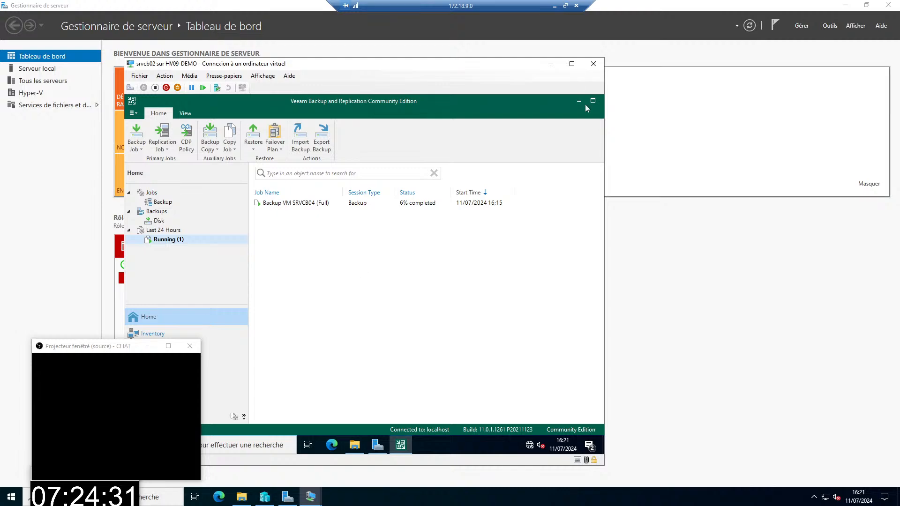
{"action": "left_click", "coordinate": [554, 6]}
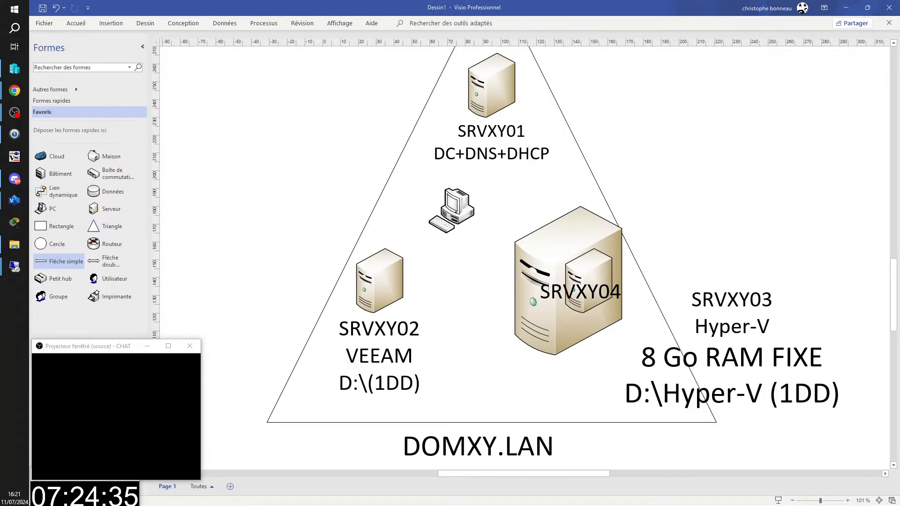
Step: Switch to the tssr06 viewer and inspect the Backup VM SRVER04 entry under the disk backups and the successful sessions
{"action": "left_click", "coordinate": [14, 156]}
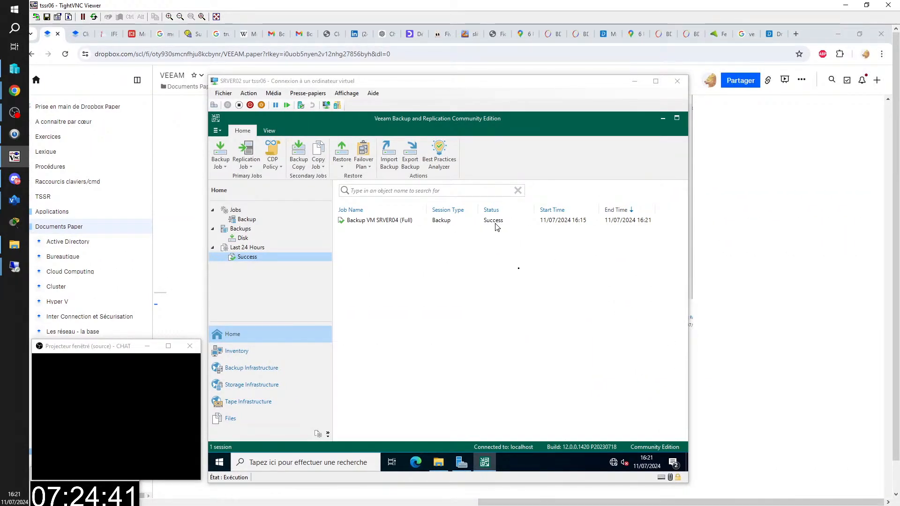
{"action": "left_click", "coordinate": [243, 238]}
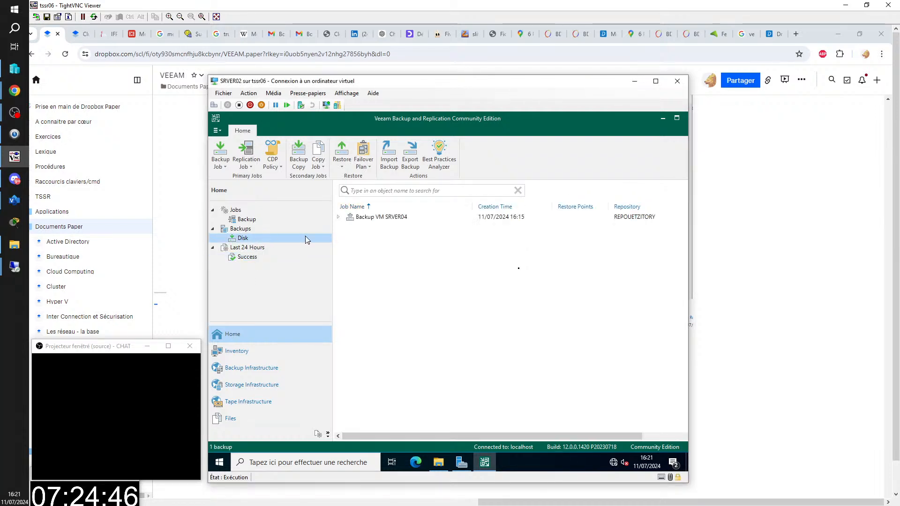
{"action": "left_click", "coordinate": [415, 217]}
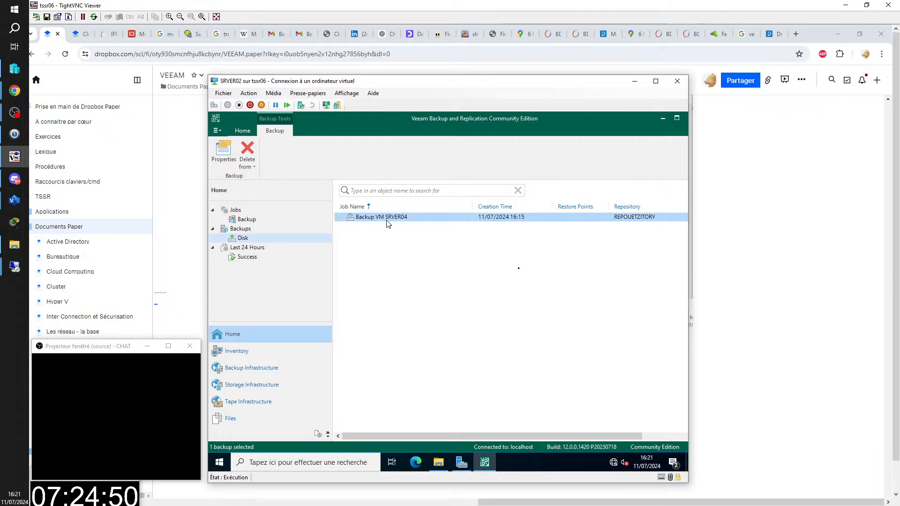
{"action": "left_click", "coordinate": [247, 257]}
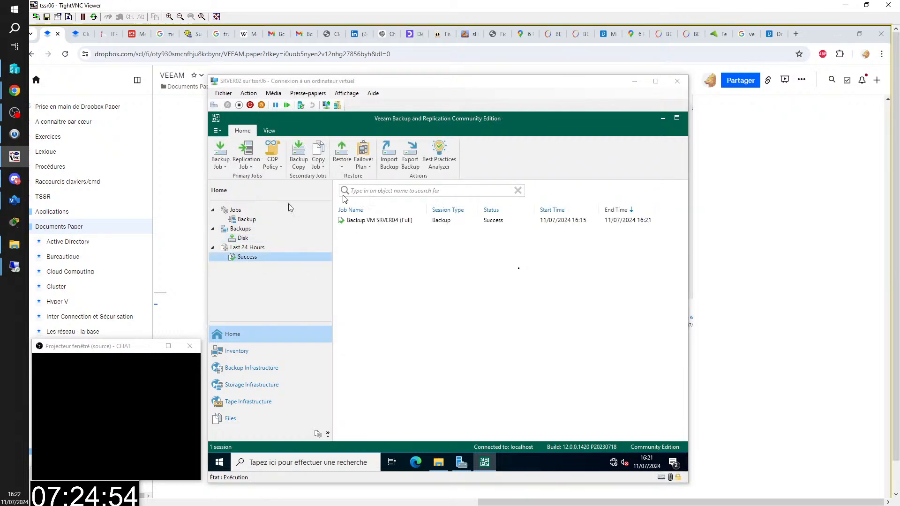
Step: Capture the list of successful backup sessions and paste the screenshot at the end of the VEEAM document
{"action": "key", "text": "super+shift+s"}
{"action": "left_click_drag", "start_coordinate": [201, 195], "coordinate": [672, 265]}
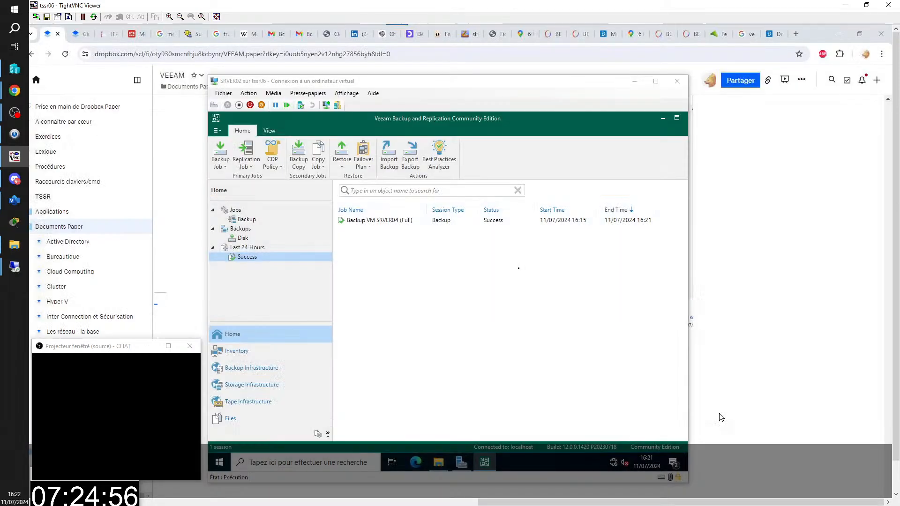
{"action": "left_click", "coordinate": [719, 417]}
{"action": "key", "text": "ctrl+v"}
Step: Return to the SRVER02 Veeam console, display the disk backups, and reposition the console window over the document
{"action": "left_click", "coordinate": [15, 266]}
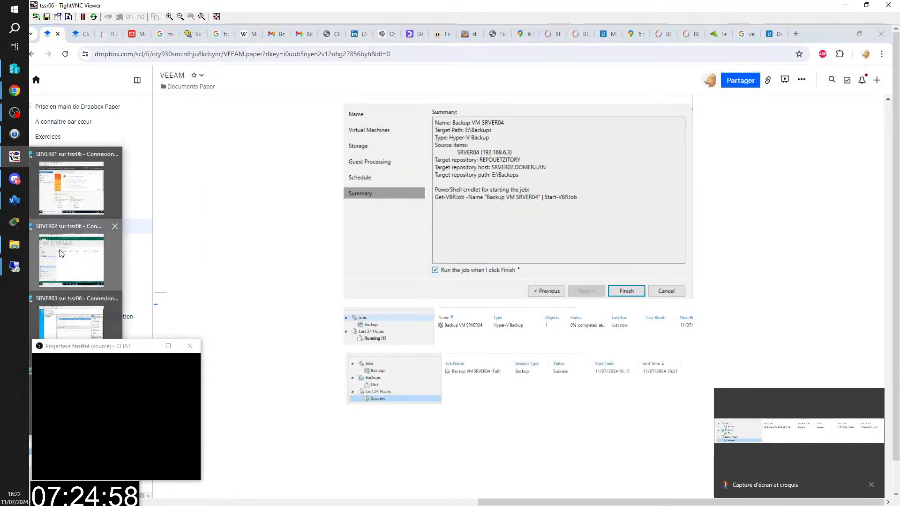
{"action": "left_click", "coordinate": [60, 255]}
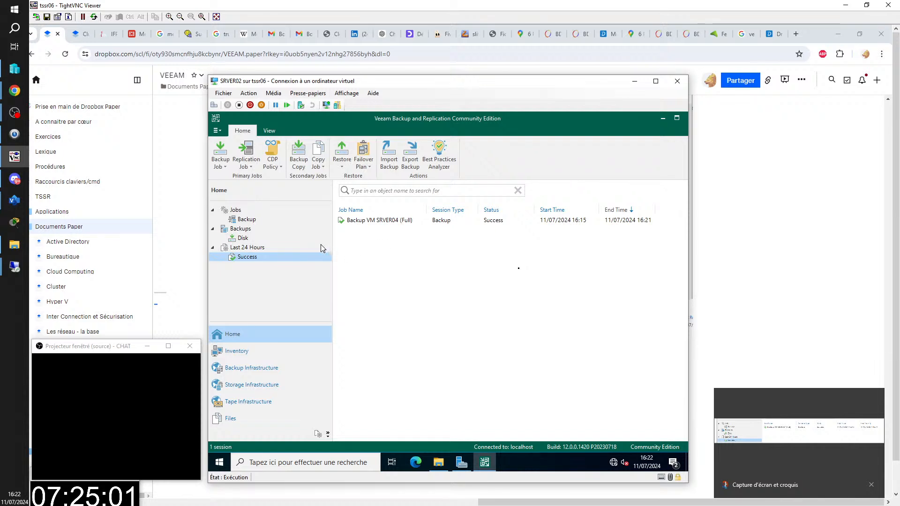
{"action": "left_click", "coordinate": [248, 238]}
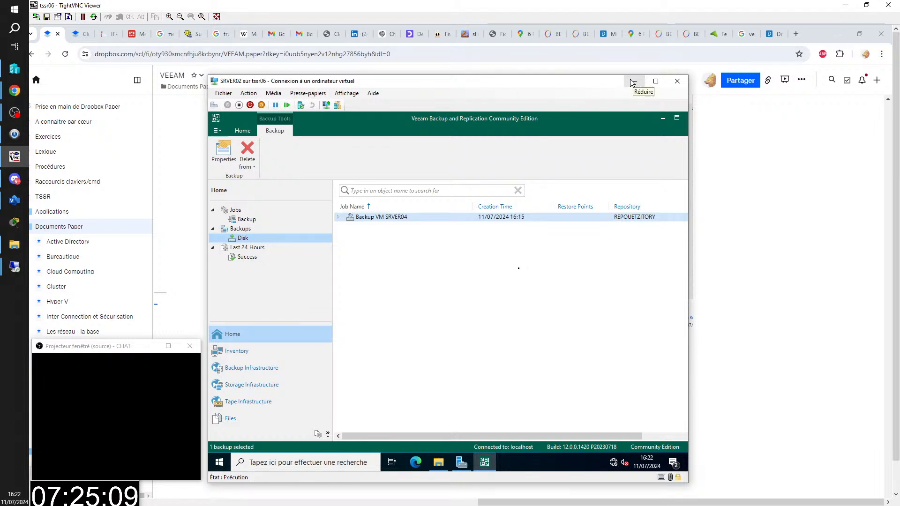
{"action": "left_click_drag", "start_coordinate": [605, 87], "coordinate": [653, 96]}
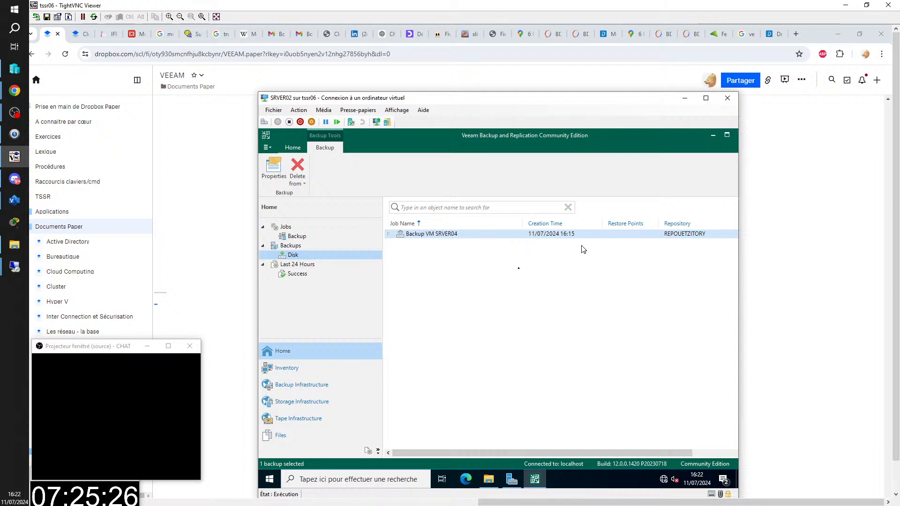
{"action": "left_click", "coordinate": [14, 266]}
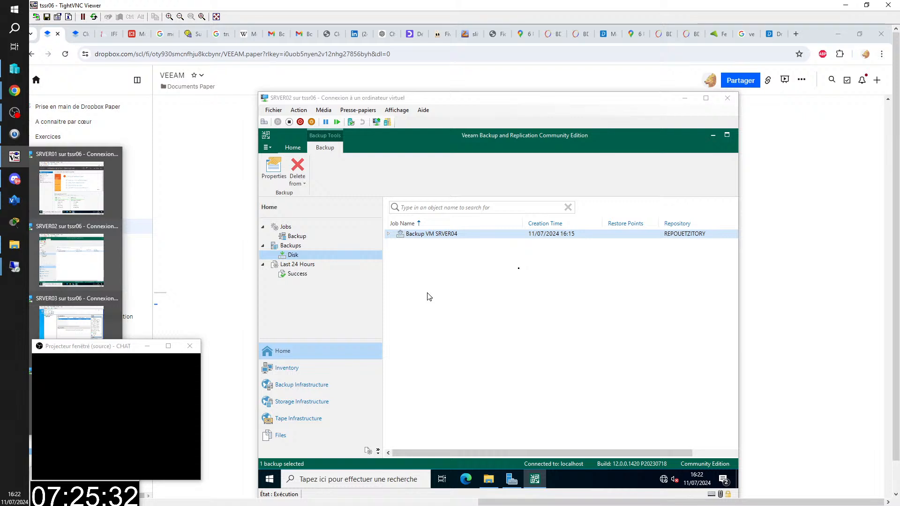
{"action": "left_click_drag", "start_coordinate": [552, 99], "coordinate": [536, 289]}
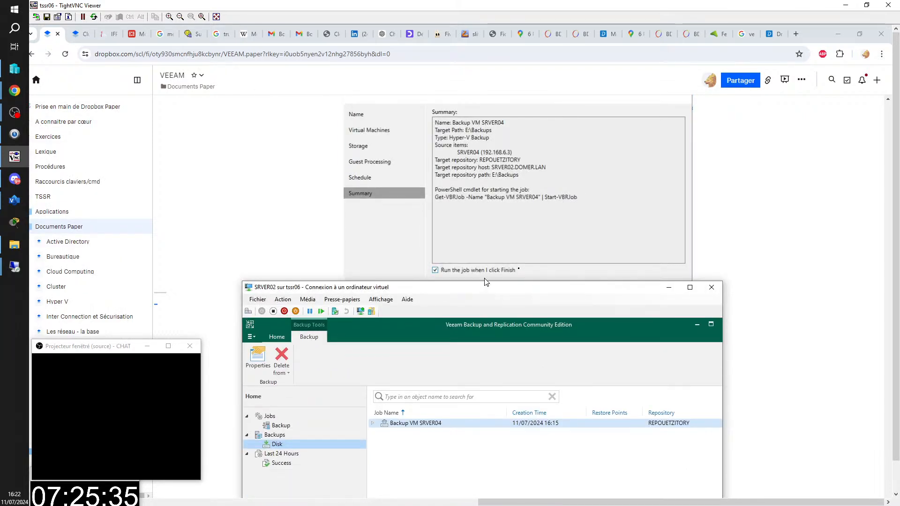
{"action": "left_click_drag", "start_coordinate": [455, 290], "coordinate": [463, 221]}
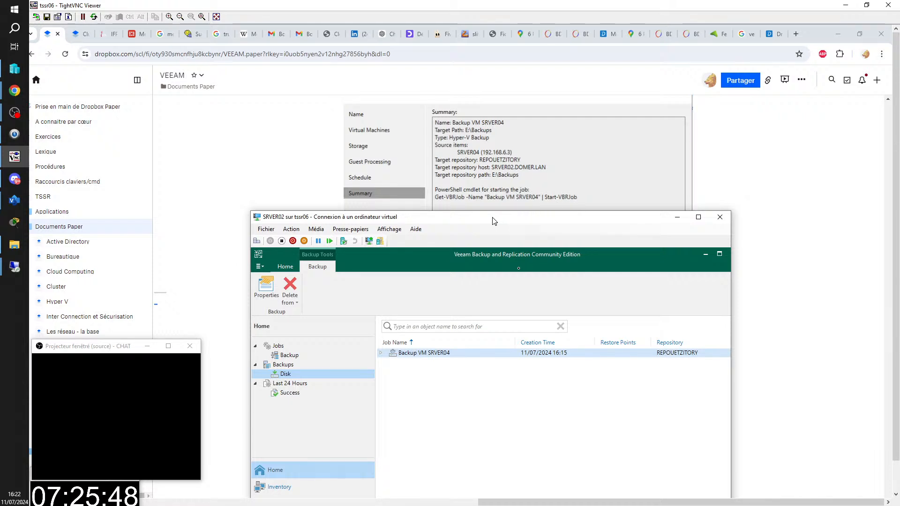
{"action": "left_click_drag", "start_coordinate": [493, 221], "coordinate": [465, 128]}
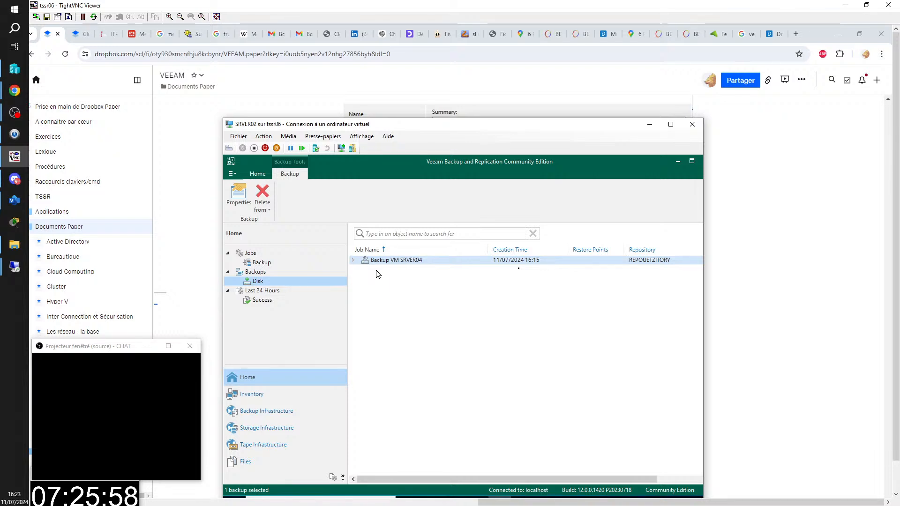
Step: Turn off the SRVER04 virtual machine in Hyper-V Manager on SRVER03 and delete it
{"action": "mouse_move", "coordinate": [14, 291]}
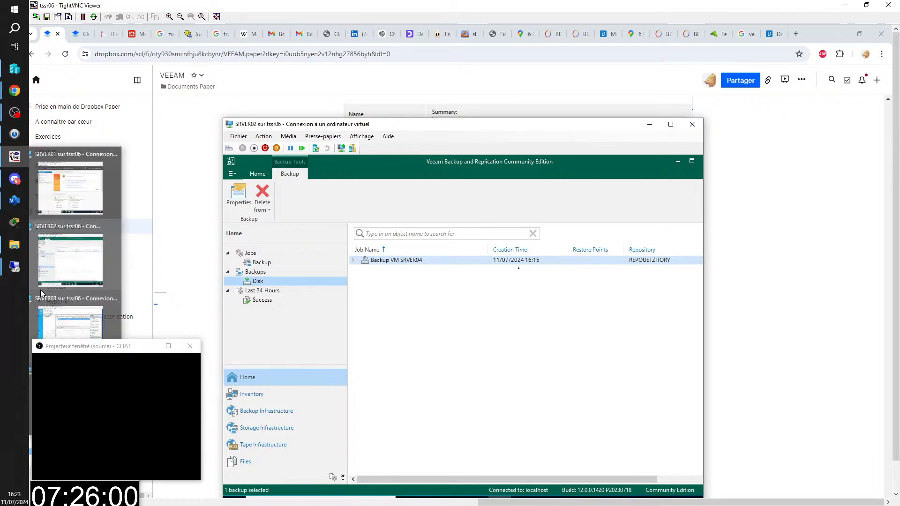
{"action": "left_click", "coordinate": [76, 321]}
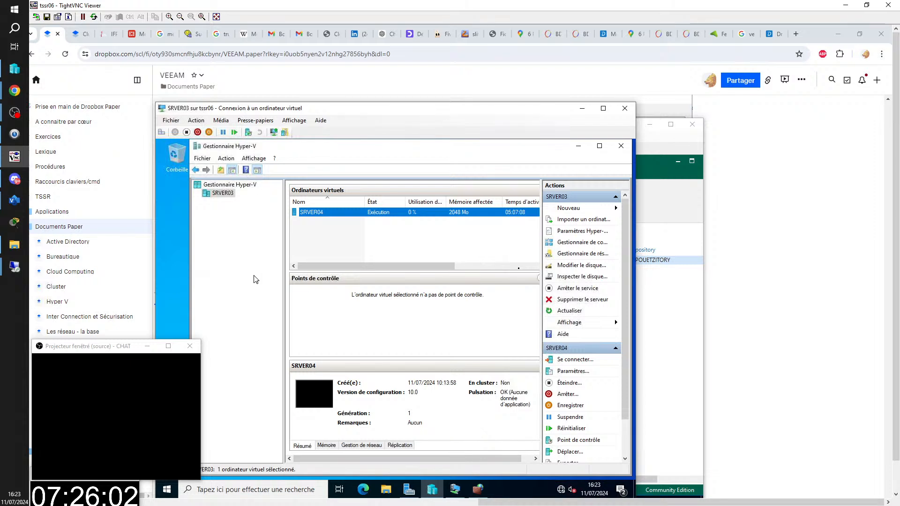
{"action": "right_click", "coordinate": [374, 217]}
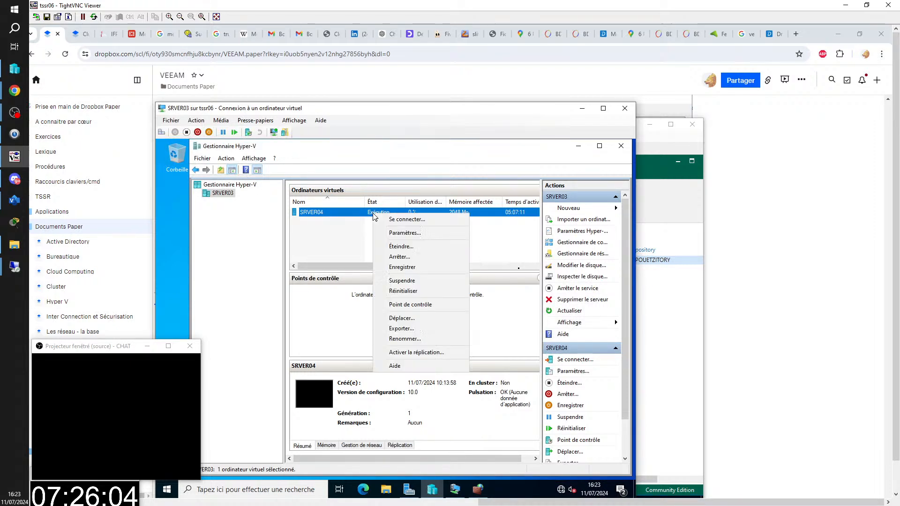
{"action": "left_click", "coordinate": [401, 246]}
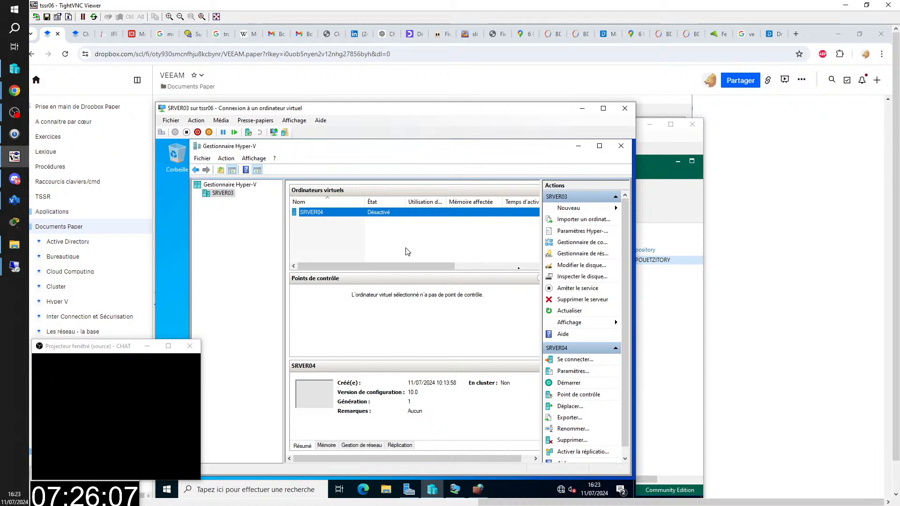
{"action": "right_click", "coordinate": [404, 217]}
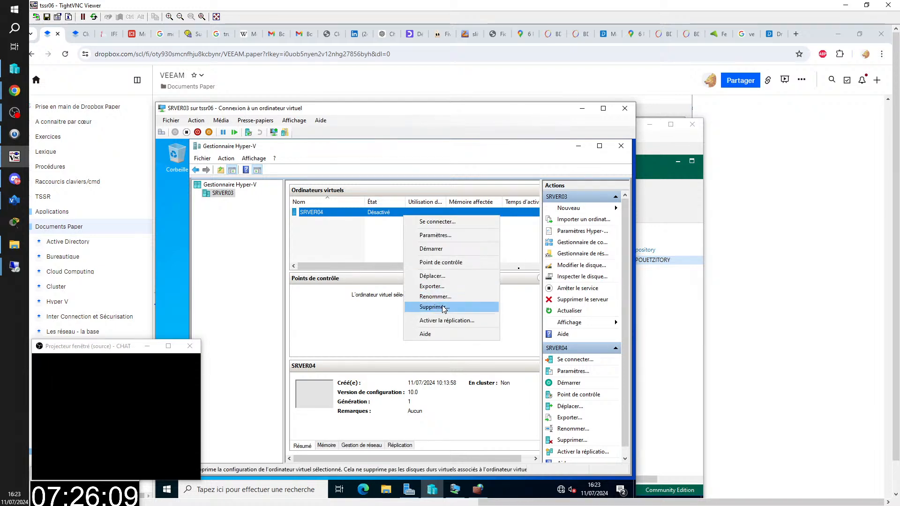
{"action": "left_click", "coordinate": [443, 307]}
{"action": "left_click", "coordinate": [441, 317]}
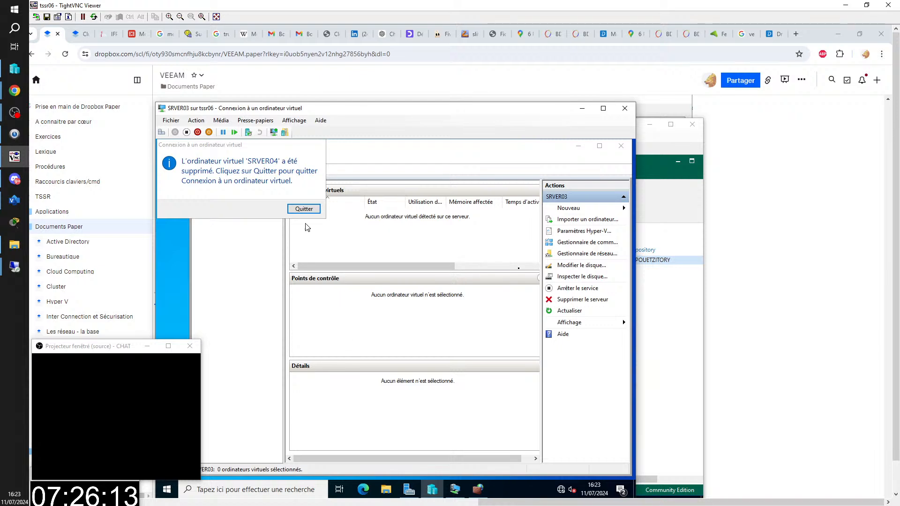
Step: Delete the SRVER04 folder from D:\HYPER-V on SRVER03, dismissing the deleted-machine connection notice
{"action": "key", "text": "super+e"}
{"action": "left_click", "coordinate": [249, 295]}
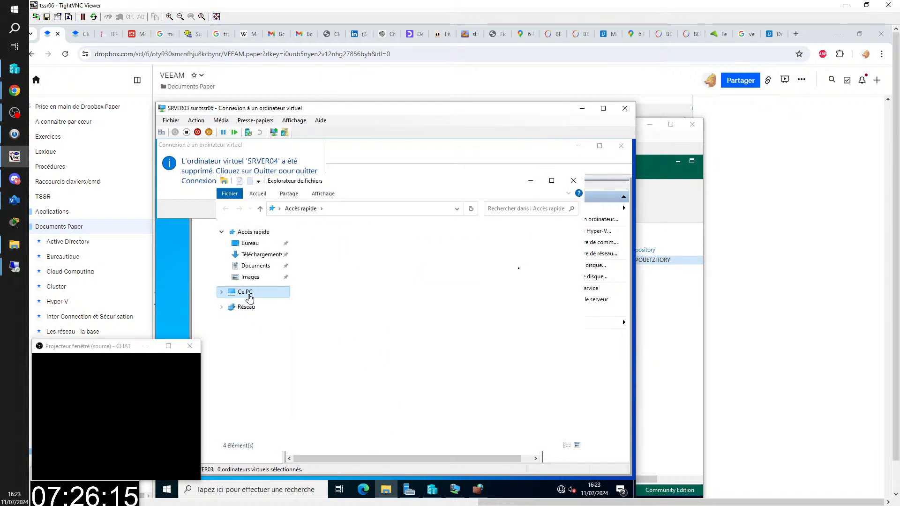
{"action": "double_click", "coordinate": [330, 391]}
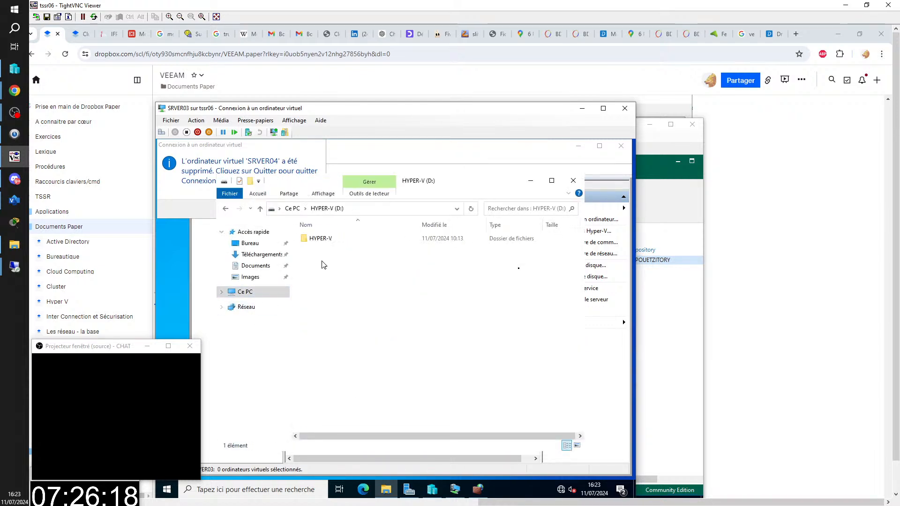
{"action": "left_click", "coordinate": [299, 177]}
{"action": "left_click", "coordinate": [300, 208]}
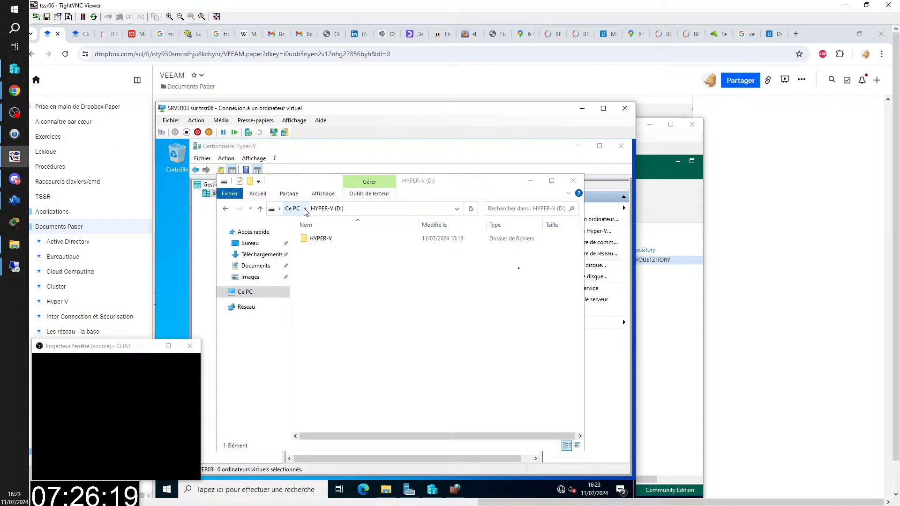
{"action": "double_click", "coordinate": [354, 240]}
{"action": "left_click", "coordinate": [360, 243]}
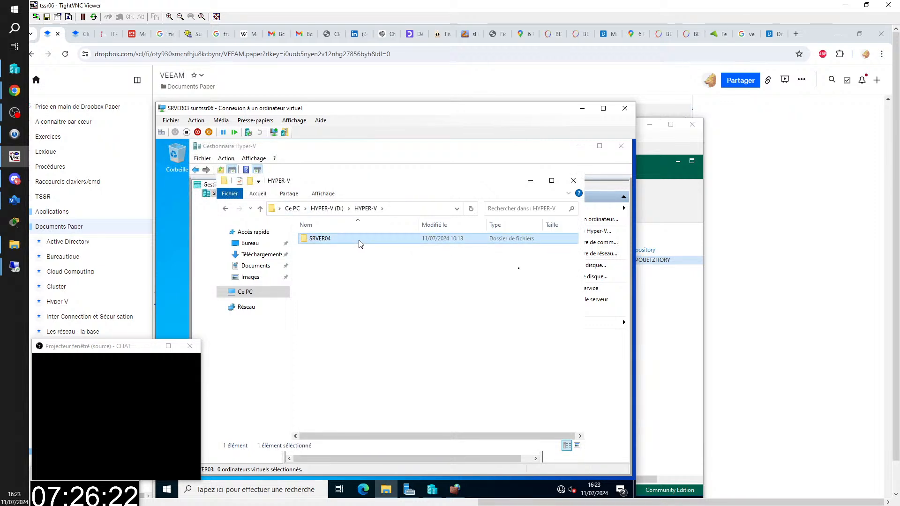
{"action": "key", "text": "Delete"}
{"action": "left_click", "coordinate": [361, 263]}
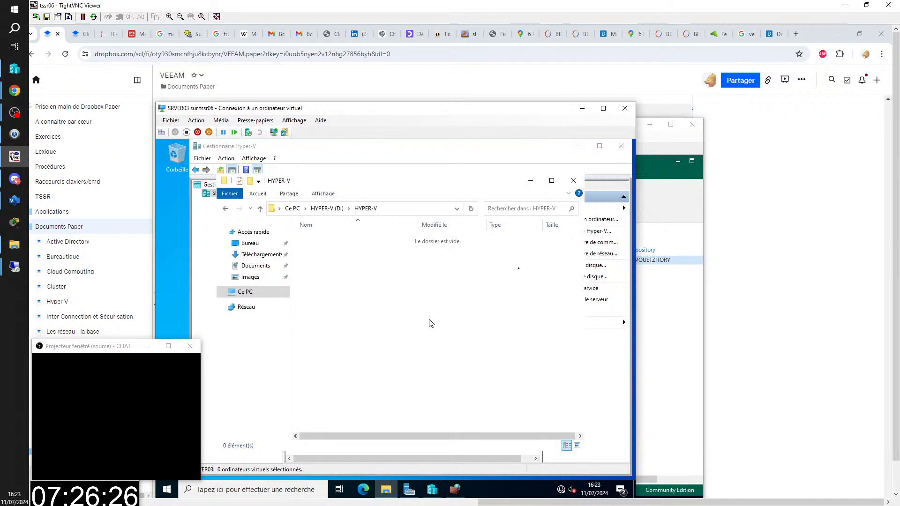
Step: Return to the SRVER02 Veeam console and select the Backup VM SRVER04 disk backup
{"action": "left_click", "coordinate": [663, 338]}
{"action": "left_click", "coordinate": [437, 265]}
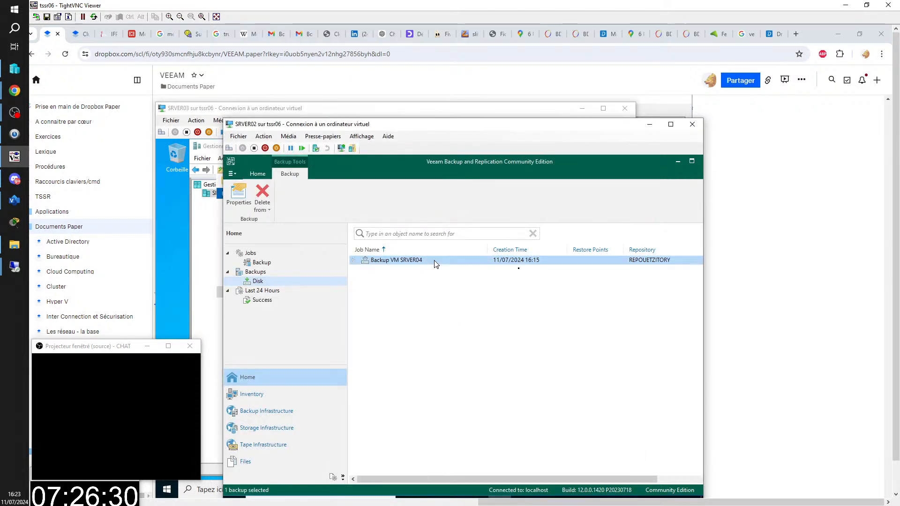
{"action": "right_click", "coordinate": [408, 263]}
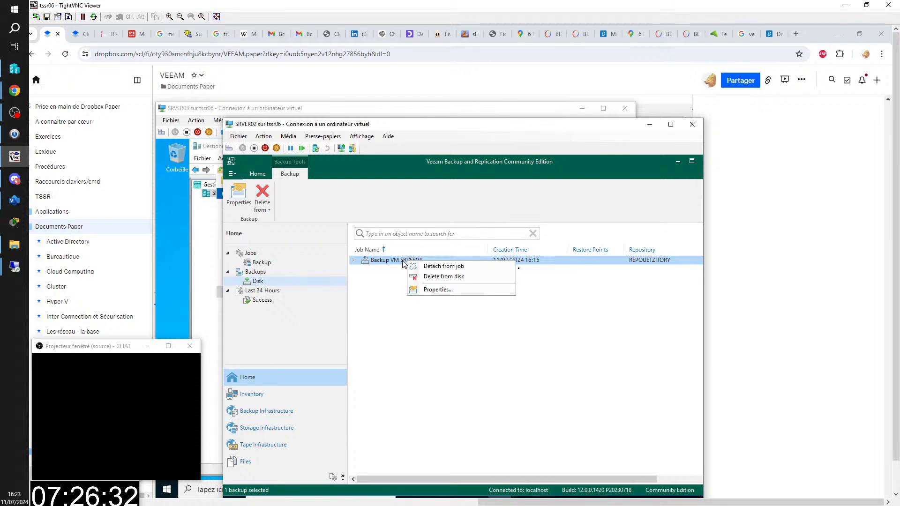
{"action": "left_click", "coordinate": [263, 282]}
{"action": "right_click", "coordinate": [263, 282]}
{"action": "mouse_move", "coordinate": [291, 288]}
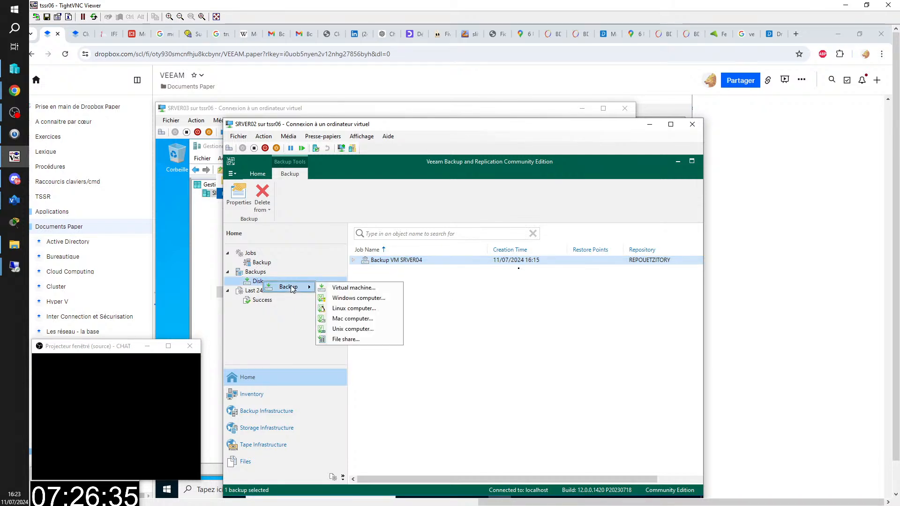
{"action": "left_click", "coordinate": [471, 286]}
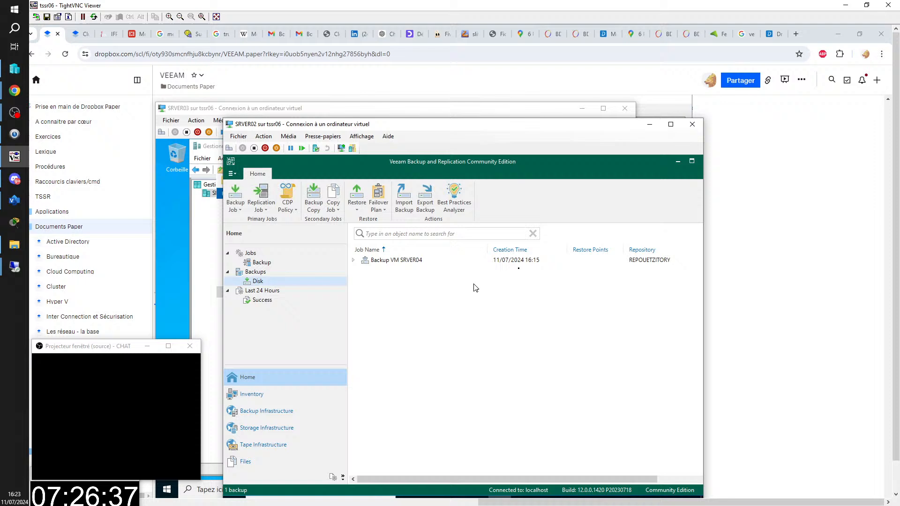
Step: Expand the Backup VM SRVER04 disk backup and start an entire VM restore of SRVER04
{"action": "double_click", "coordinate": [368, 263]}
{"action": "left_click", "coordinate": [389, 270]}
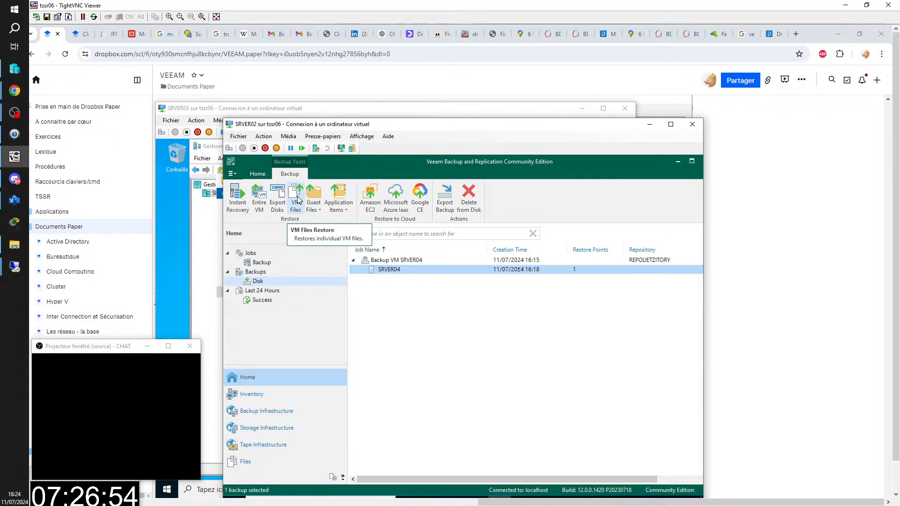
{"action": "left_click", "coordinate": [260, 205]}
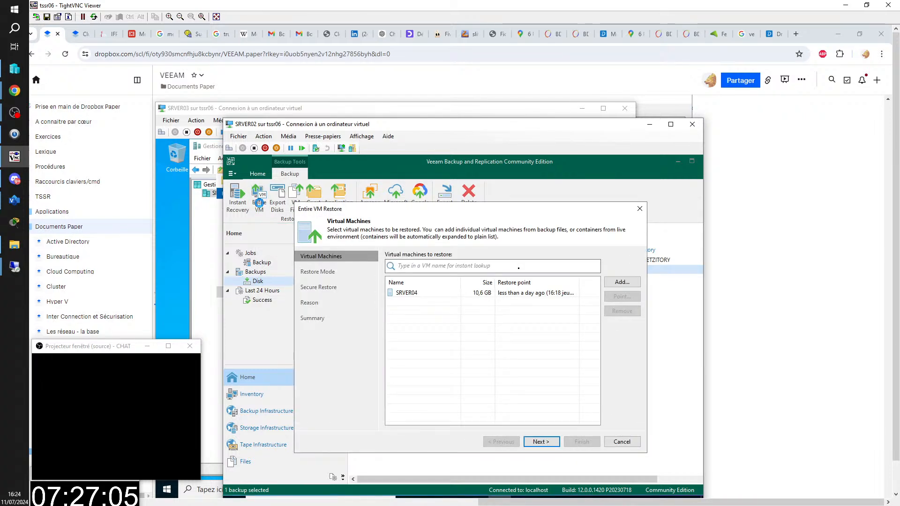
Step: View the available restore points for SRVER04 and close the list without choosing another one
{"action": "left_click", "coordinate": [497, 294]}
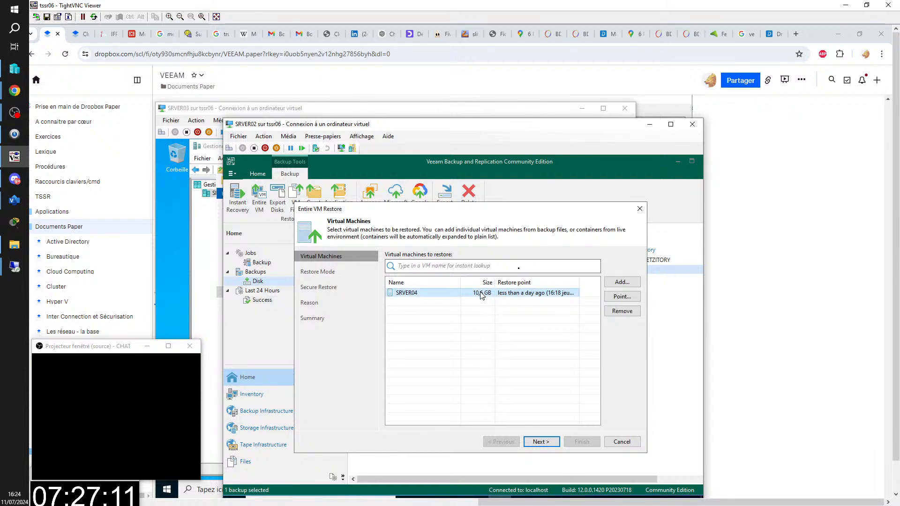
{"action": "double_click", "coordinate": [481, 295]}
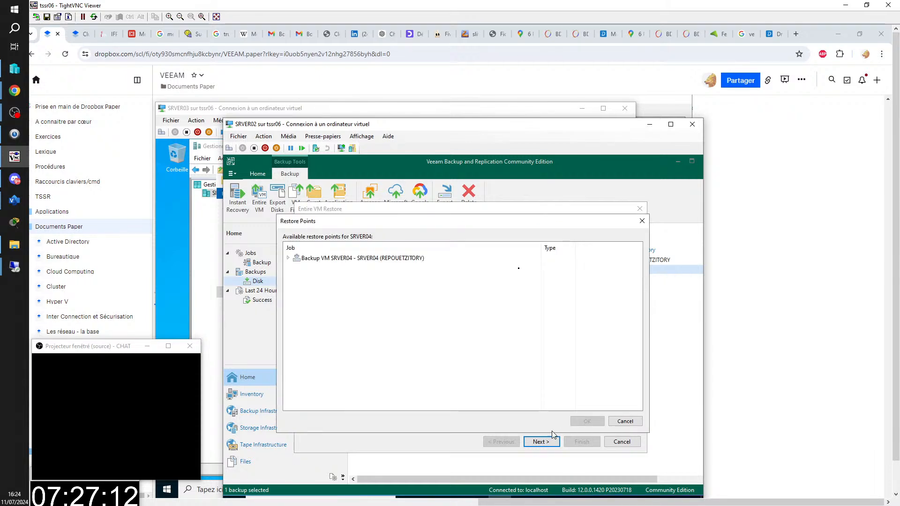
{"action": "left_click", "coordinate": [625, 421]}
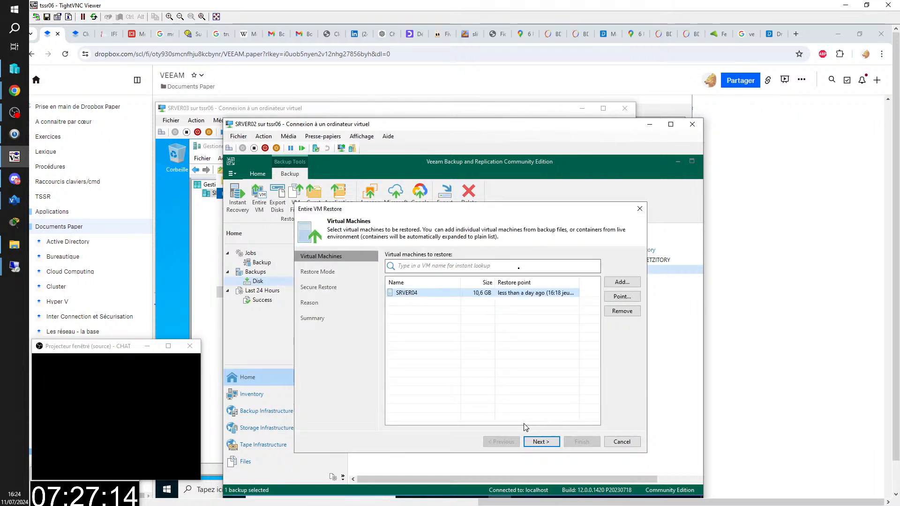
Step: Keep the restore to the original location and leave the malware scan disabled, advancing to the restore reason
{"action": "left_click", "coordinate": [550, 443]}
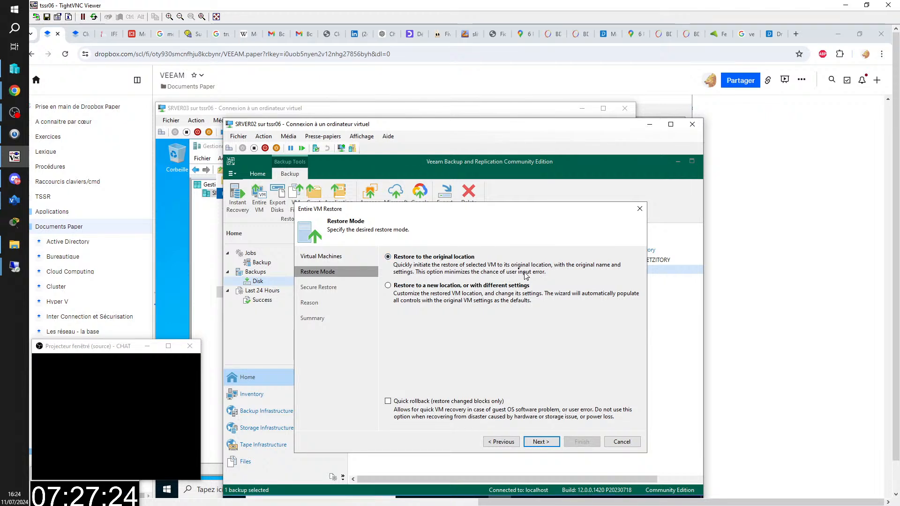
{"action": "left_click", "coordinate": [543, 443]}
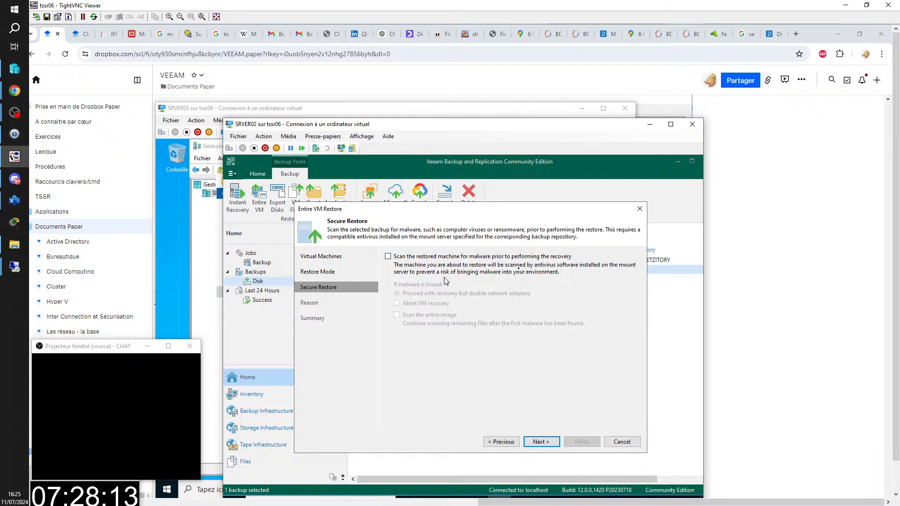
{"action": "left_click", "coordinate": [542, 442]}
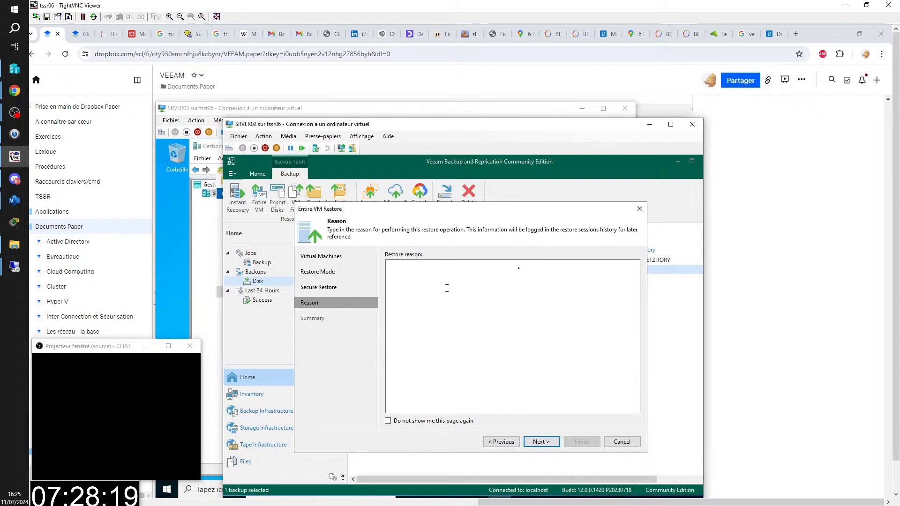
Step: Enter "météore" as the restore reason and start the restore with the target VM powered on after restoring
{"action": "type", "text": "pouet"}
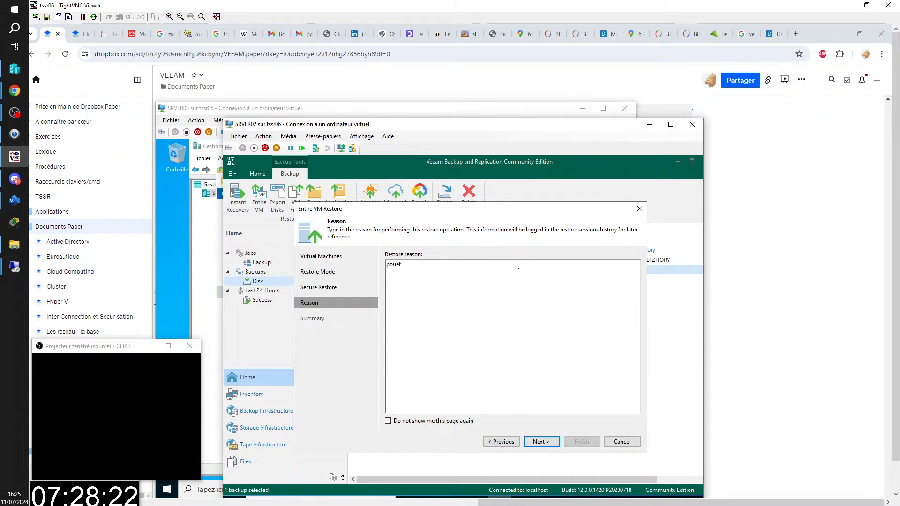
{"action": "key", "text": "BackSpace"}
{"action": "type", "text": "mété"}
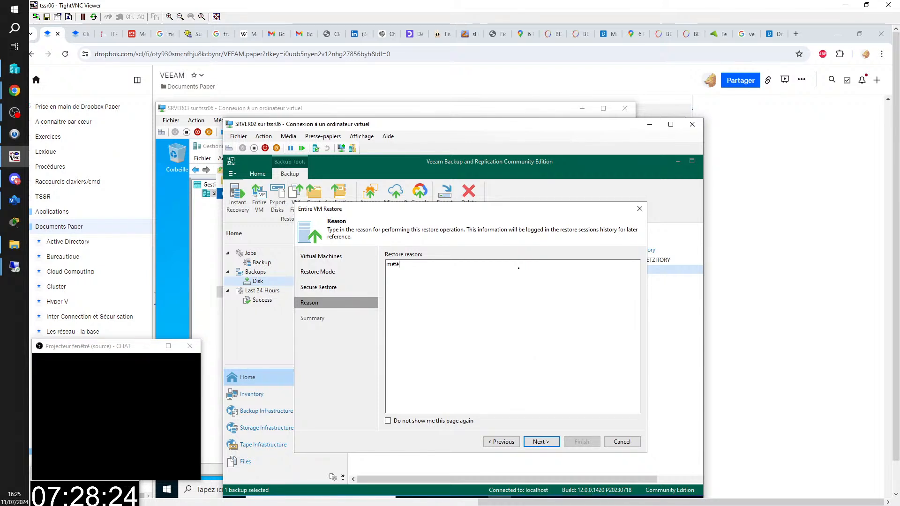
{"action": "type", "text": "ore"}
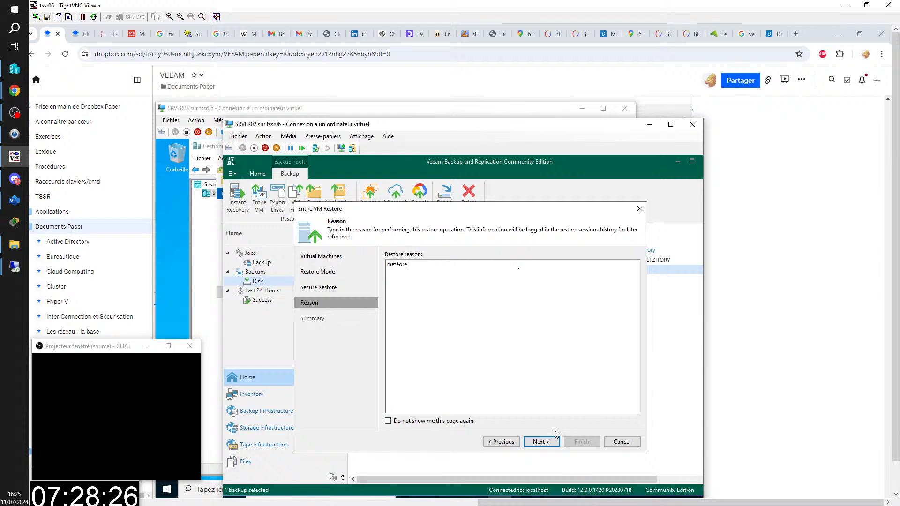
{"action": "left_click", "coordinate": [542, 441]}
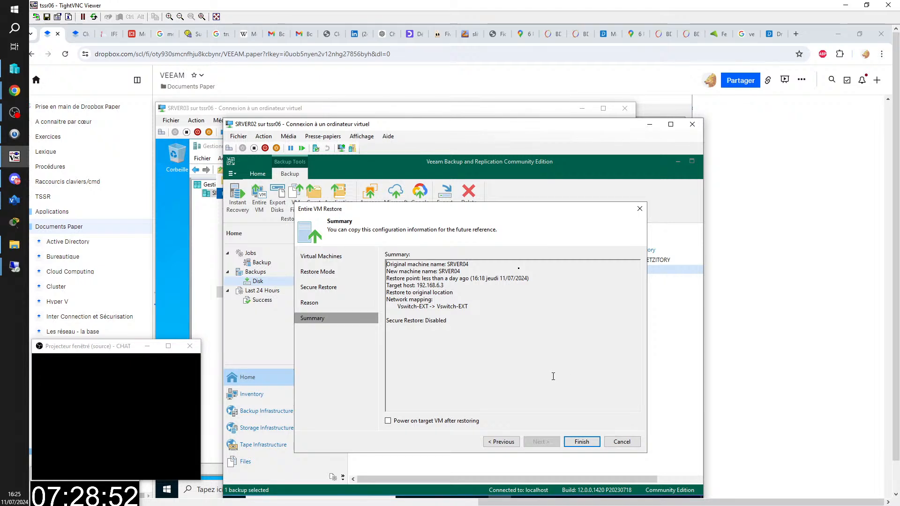
{"action": "left_click", "coordinate": [404, 426]}
{"action": "left_click", "coordinate": [579, 443]}
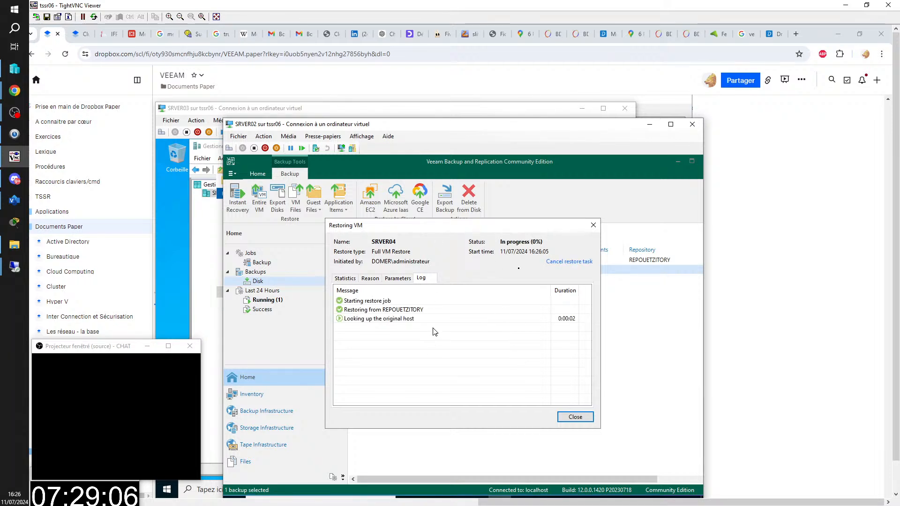
Step: Bring up the SRVER03 connection window and arrange it beside the SRVER02 Veeam window
{"action": "left_click", "coordinate": [15, 294]}
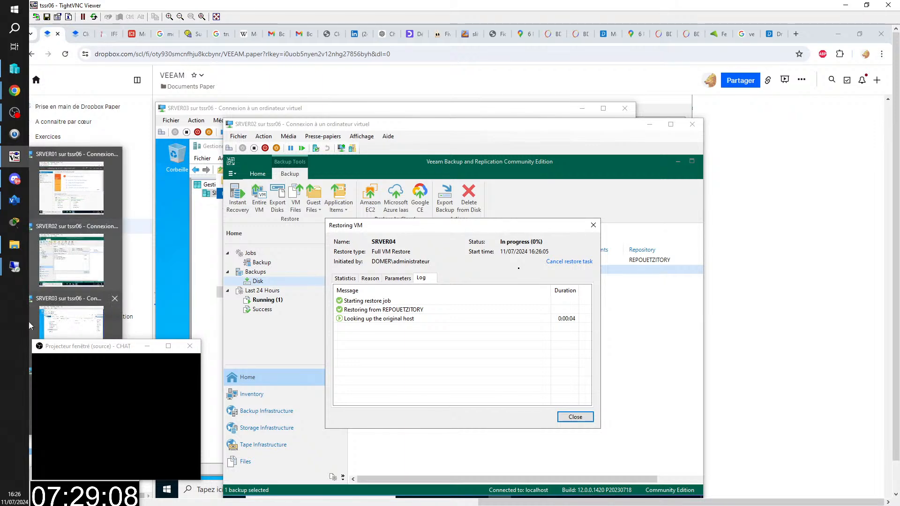
{"action": "left_click", "coordinate": [66, 330]}
{"action": "left_click_drag", "start_coordinate": [491, 112], "coordinate": [387, 112]}
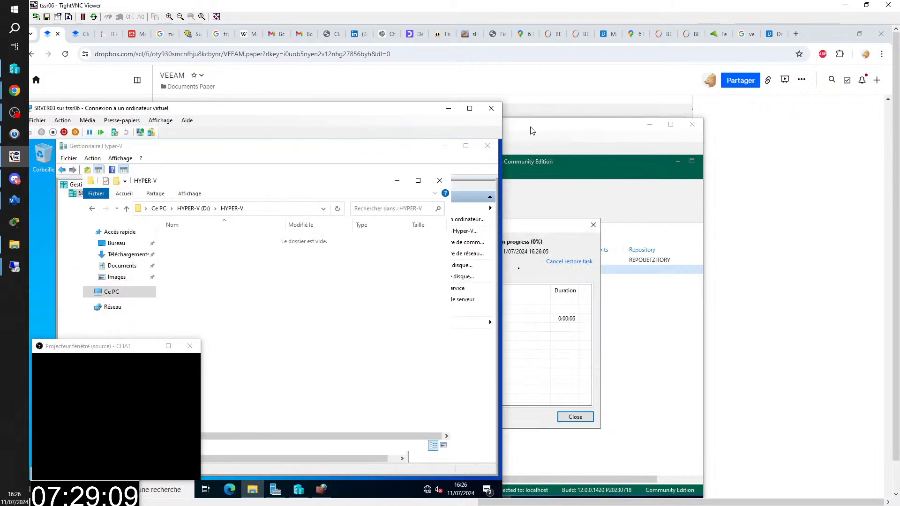
{"action": "left_click_drag", "start_coordinate": [530, 127], "coordinate": [657, 122]}
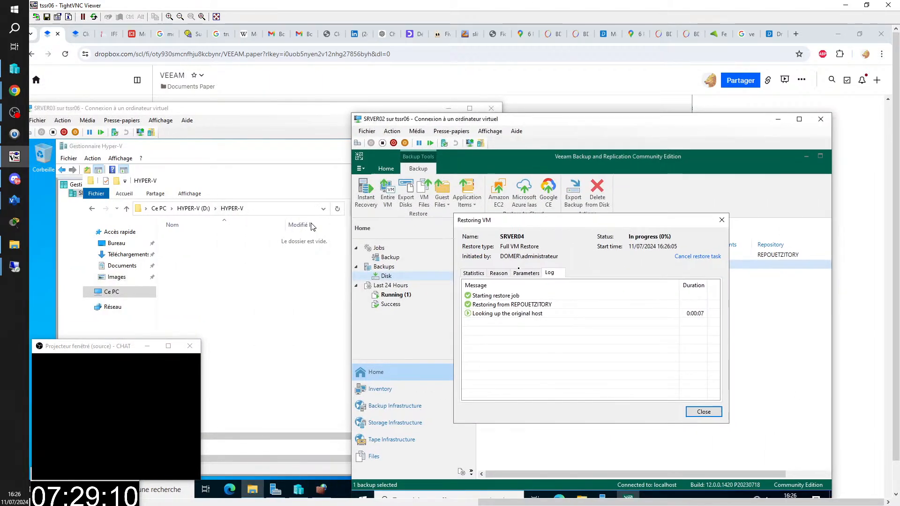
Step: Place SRVER03's HYPER-V folder window below the virtual machine list and move the SRVER02 and CHAT projector windows clear of it
{"action": "left_click", "coordinate": [263, 167]}
{"action": "left_click", "coordinate": [259, 491]}
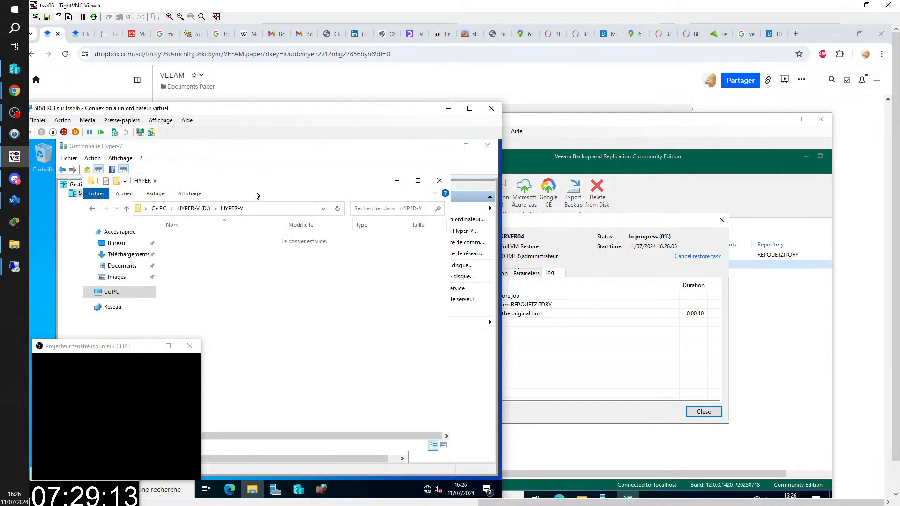
{"action": "left_click_drag", "start_coordinate": [247, 352], "coordinate": [245, 352]}
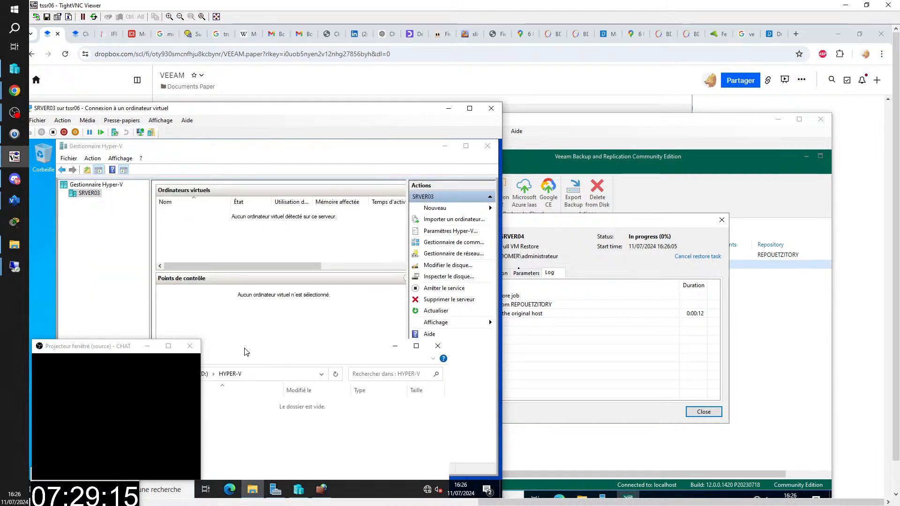
{"action": "left_click_drag", "start_coordinate": [648, 131], "coordinate": [742, 137]}
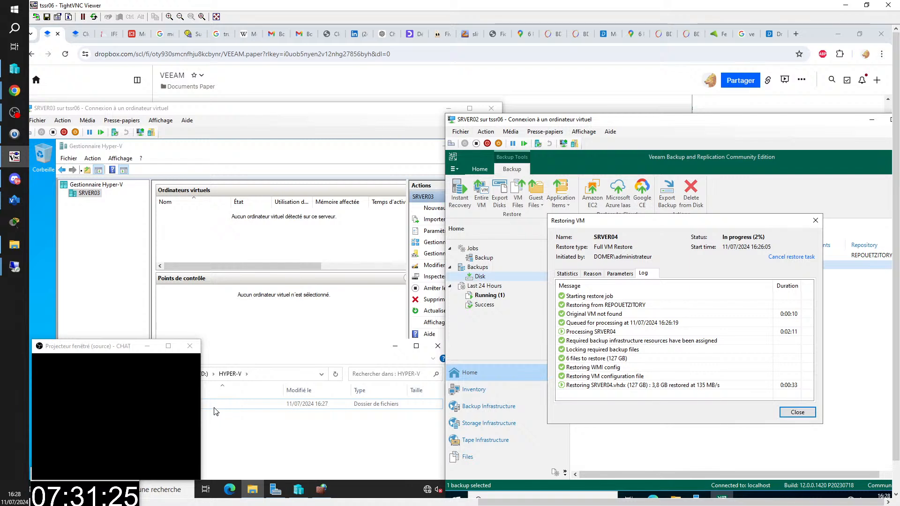
{"action": "left_click_drag", "start_coordinate": [57, 350], "coordinate": [742, 40]}
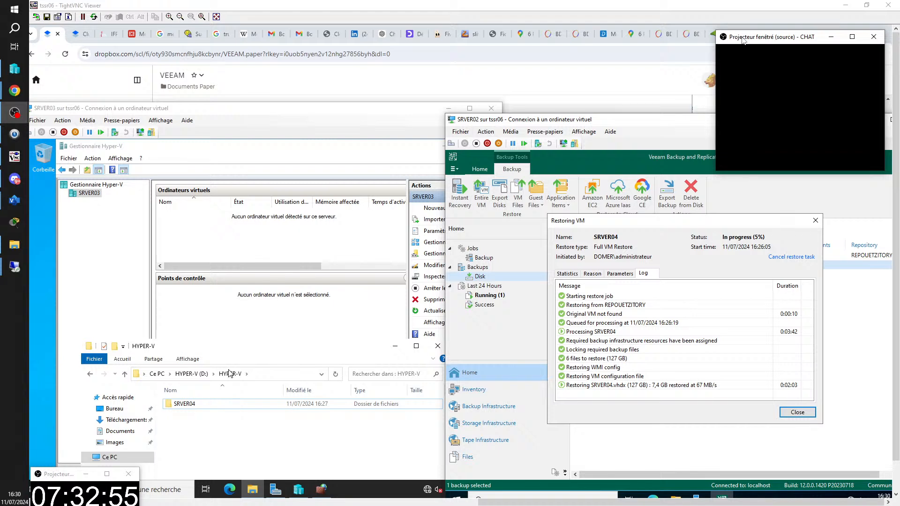
Step: Shift the Restoring VM window, select the "Original VM not found" log entry, and close the TightVNC viewer
{"action": "left_click_drag", "start_coordinate": [767, 224], "coordinate": [761, 230]}
{"action": "left_click", "coordinate": [707, 318]}
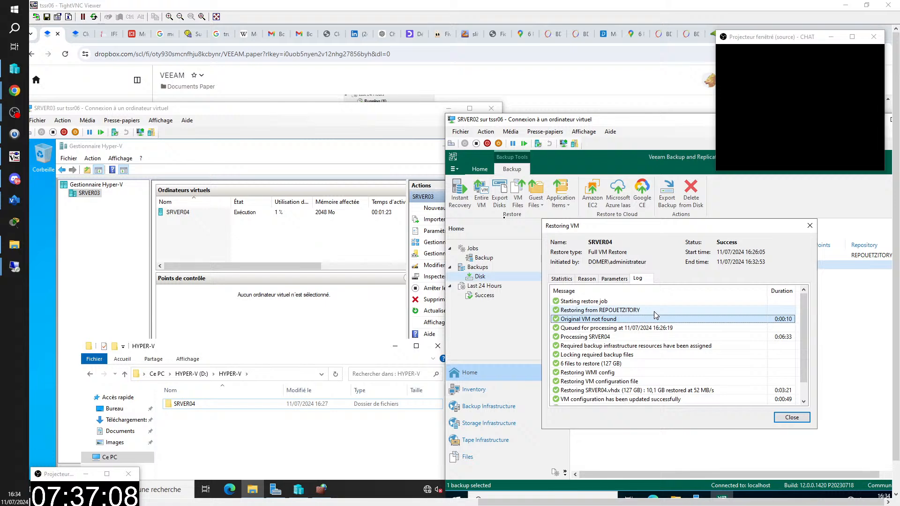
{"action": "left_click", "coordinate": [888, 5]}
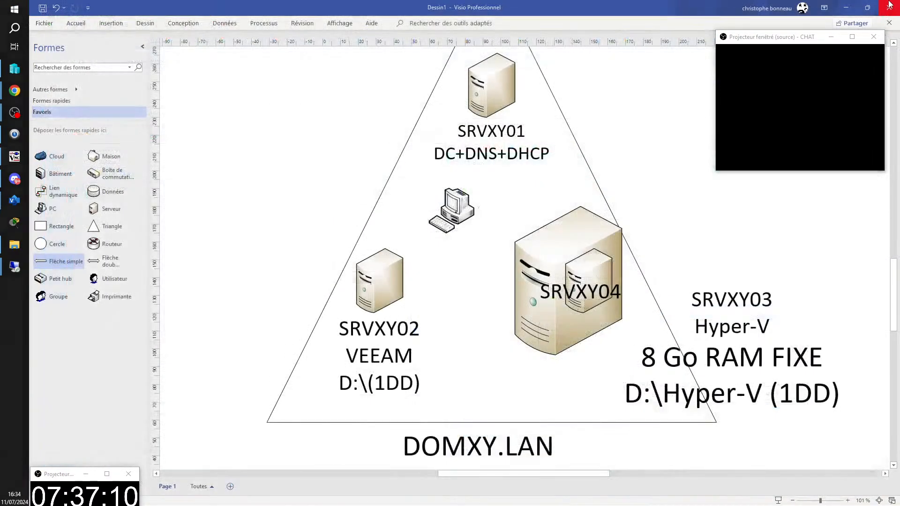